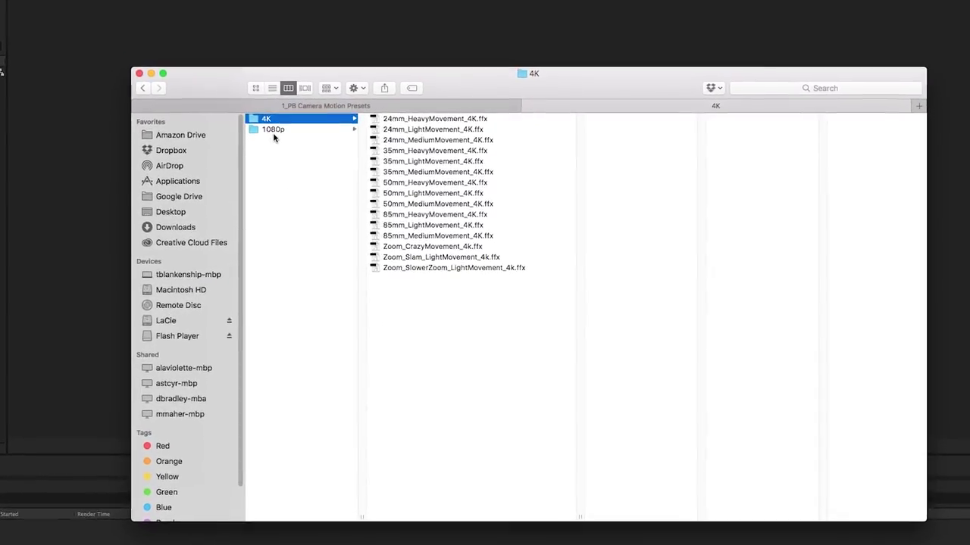
# Expand 1_PB_Camera Motion Presets > 1080p and apply 24mm_LightMovement_1080 to Null 10.
pyautogui.click(274, 131)
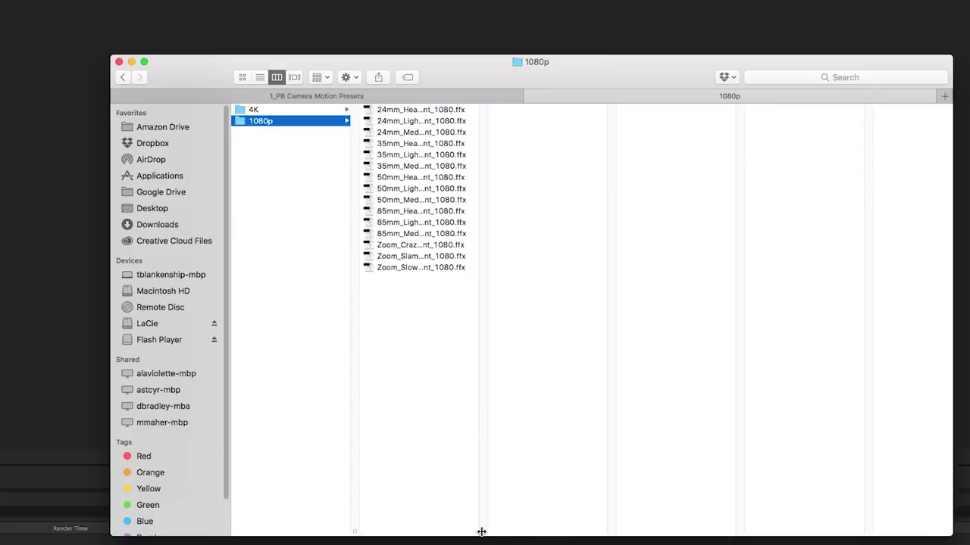
pyautogui.moveTo(481, 532); pyautogui.dragTo(606, 533)
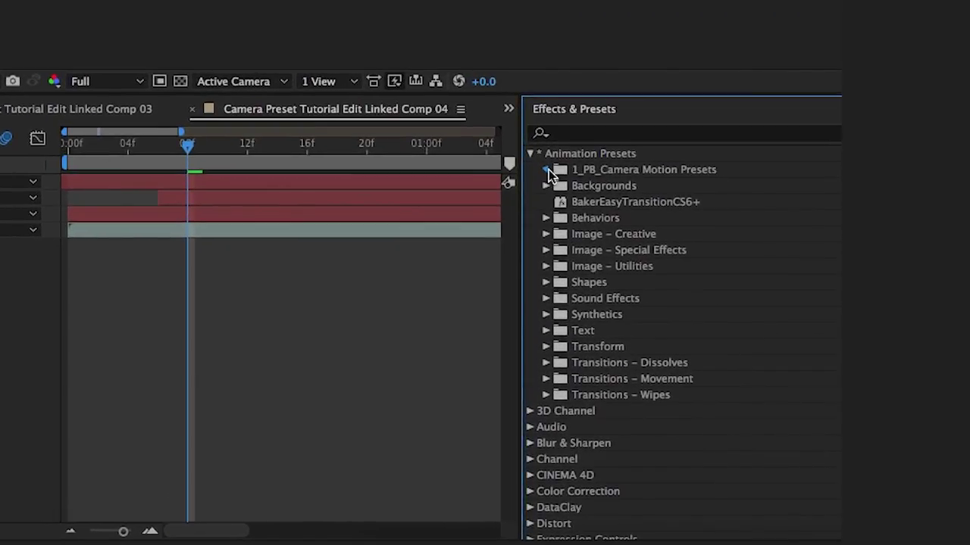
pyautogui.click(546, 171)
pyautogui.click(562, 187)
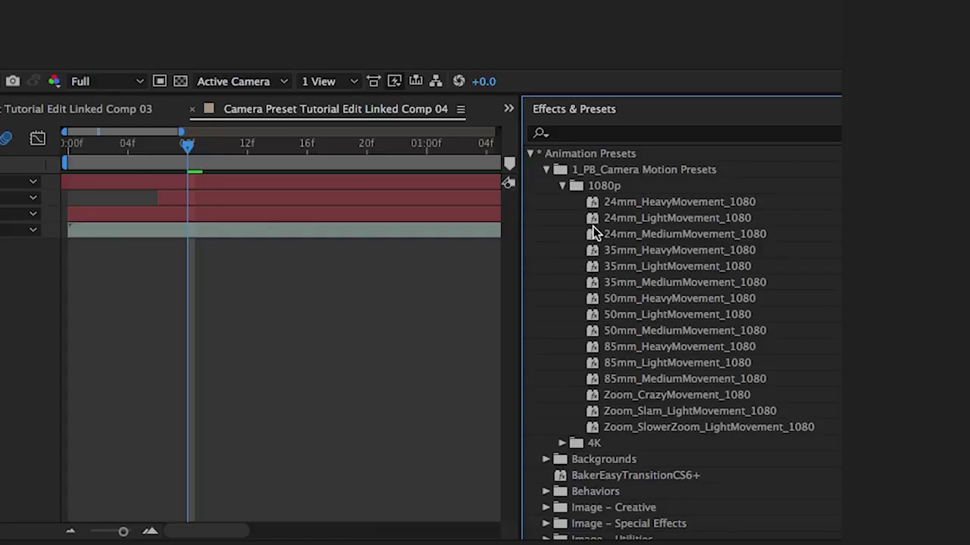
pyautogui.moveTo(594, 222); pyautogui.dragTo(161, 186)
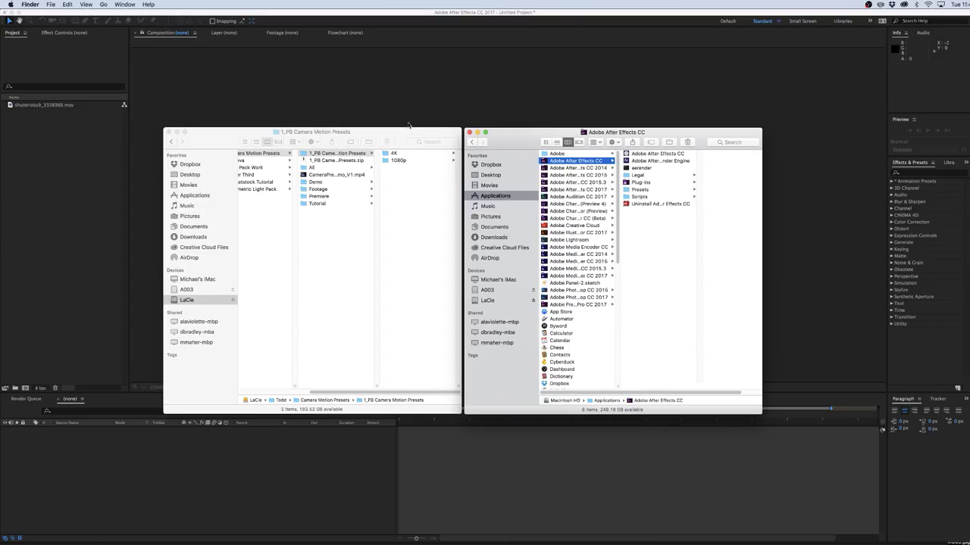
# Browse the 4K and 1080p folders inside 1_PB Camera Motion Presets in Finder.
pyautogui.click(389, 133)
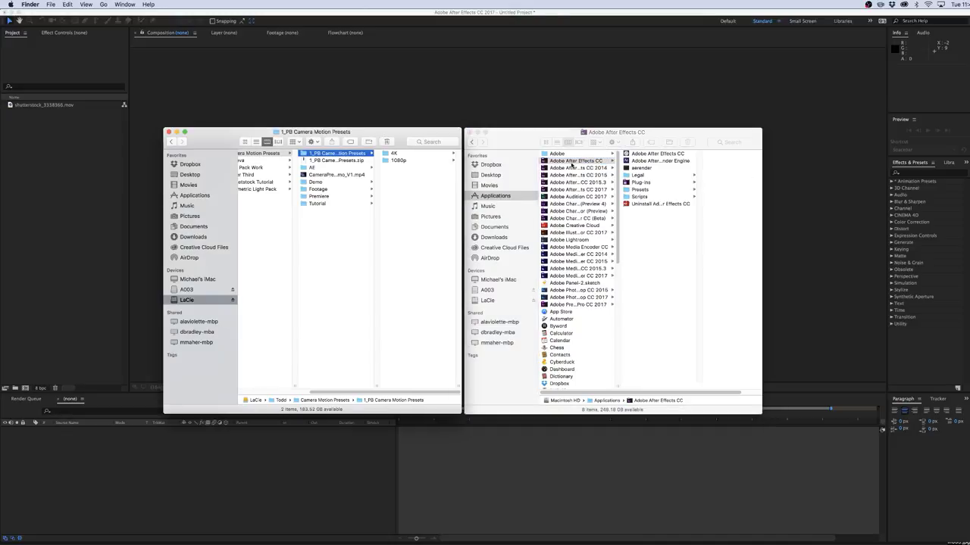
pyautogui.press('Left')
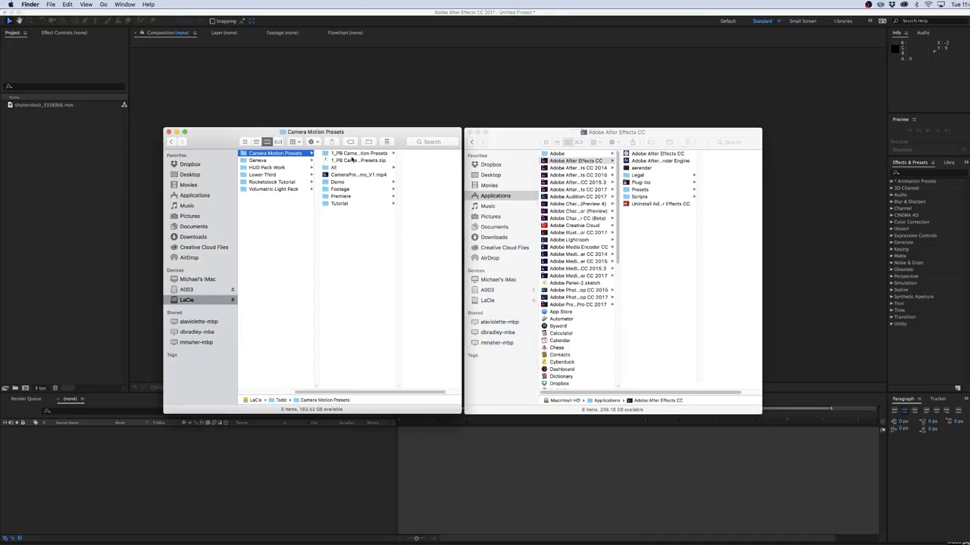
pyautogui.click(353, 154)
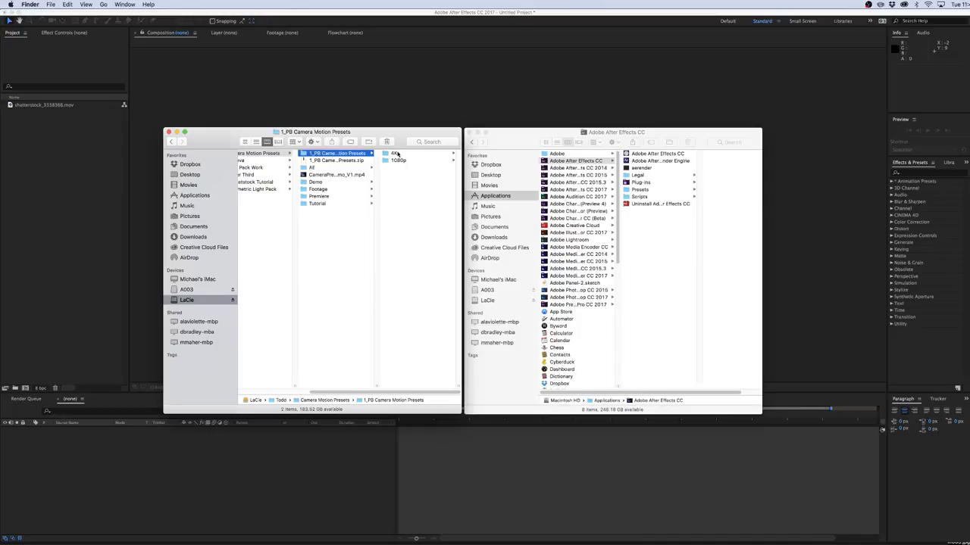
pyautogui.click(395, 154)
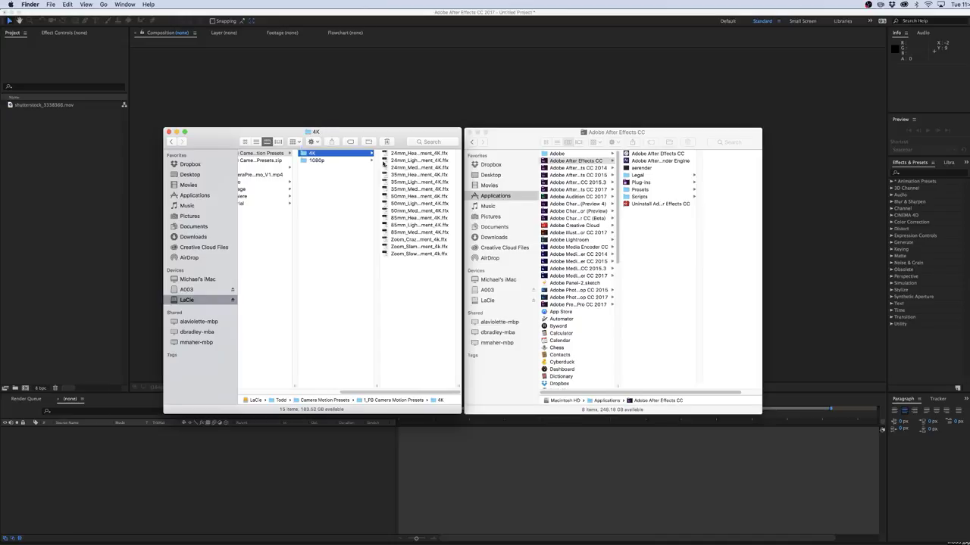
pyautogui.press('Down')
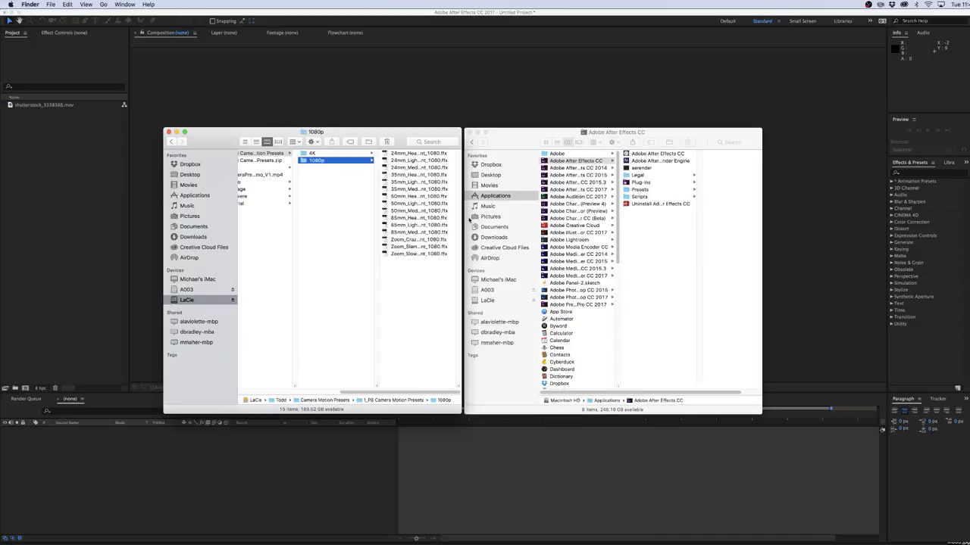
pyautogui.press('Left')
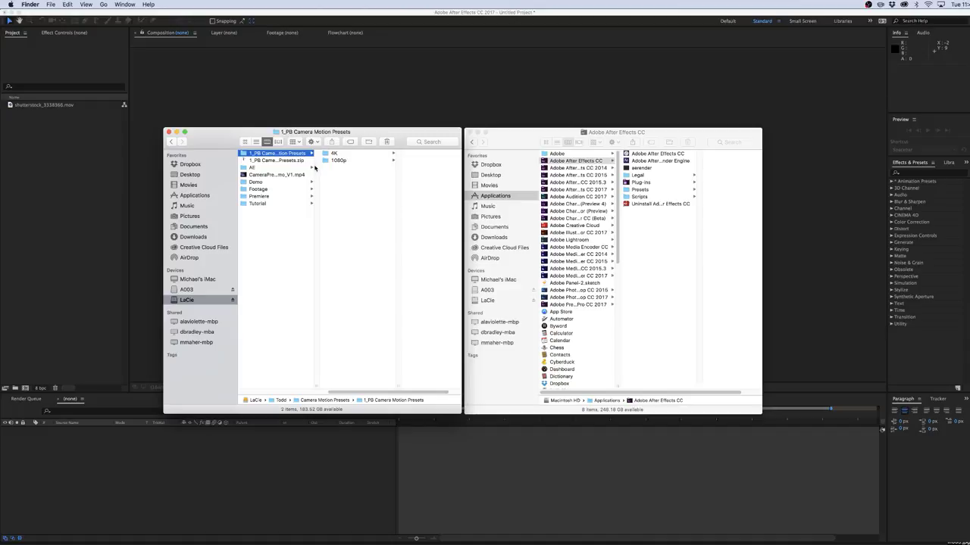
# Copy 1_PB Camera Motion Presets into the After Effects Presets folder and close both Finder windows.
pyautogui.rightClick(271, 154)
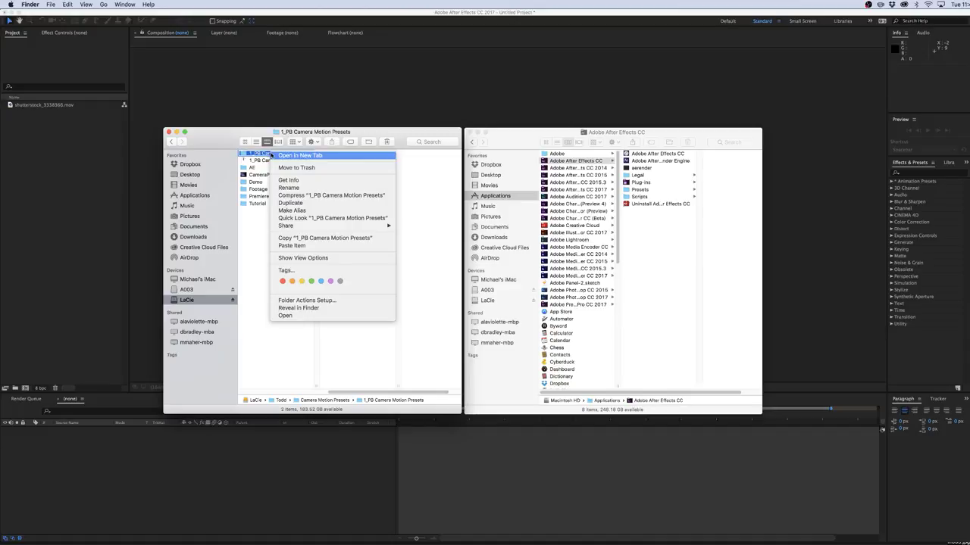
pyautogui.click(328, 240)
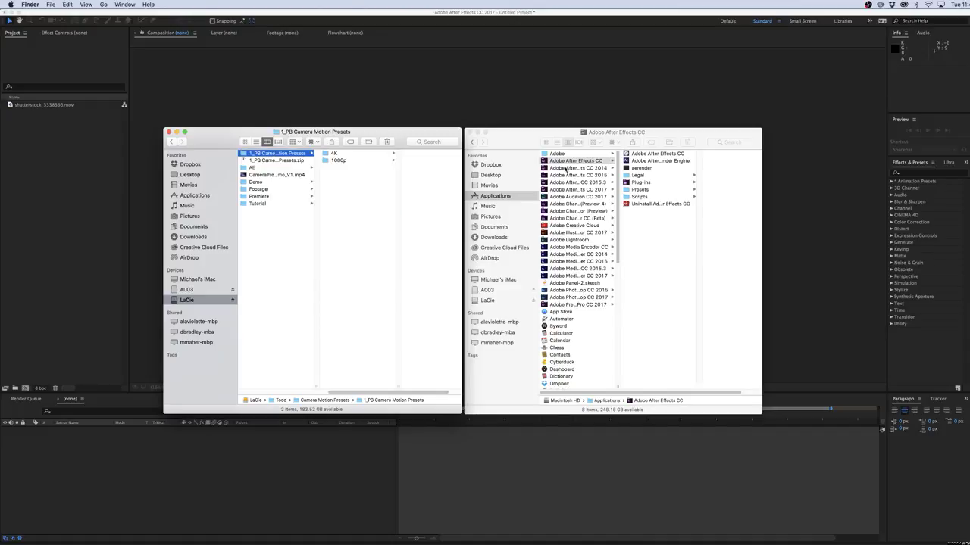
pyautogui.moveTo(544, 136); pyautogui.dragTo(551, 134)
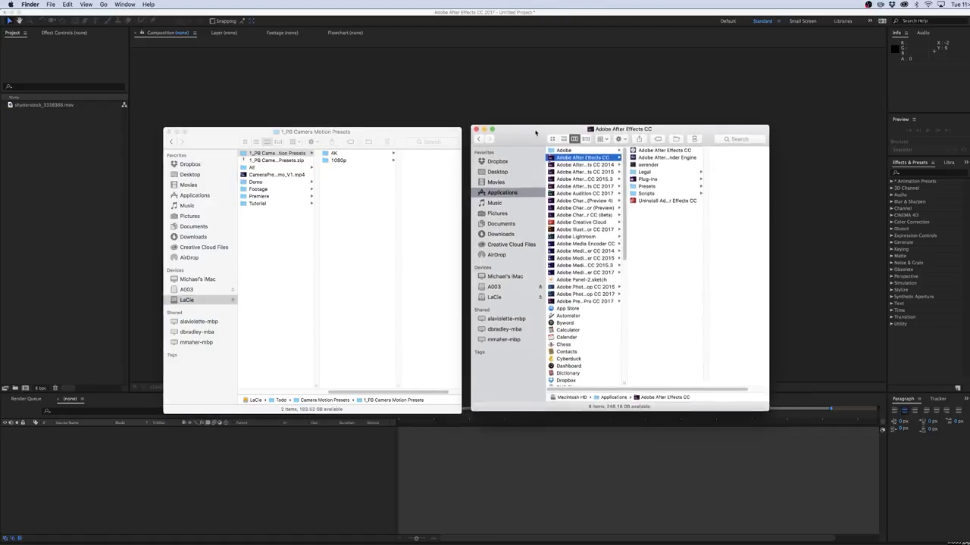
pyautogui.click(646, 190)
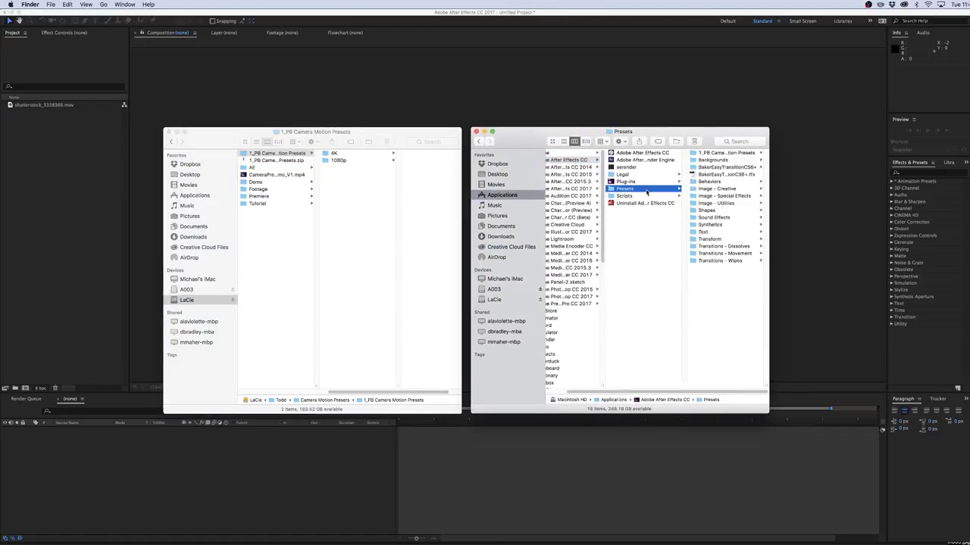
pyautogui.rightClick(725, 360)
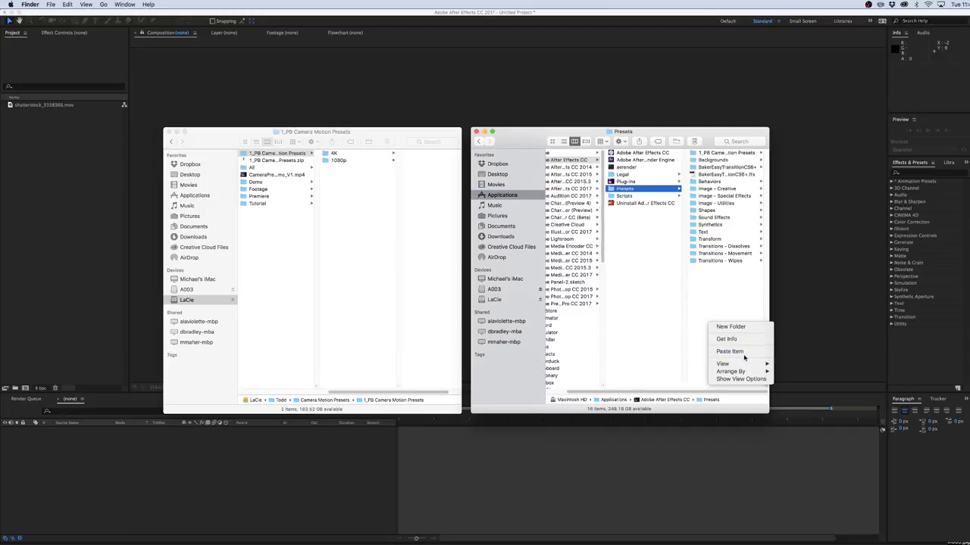
pyautogui.click(724, 293)
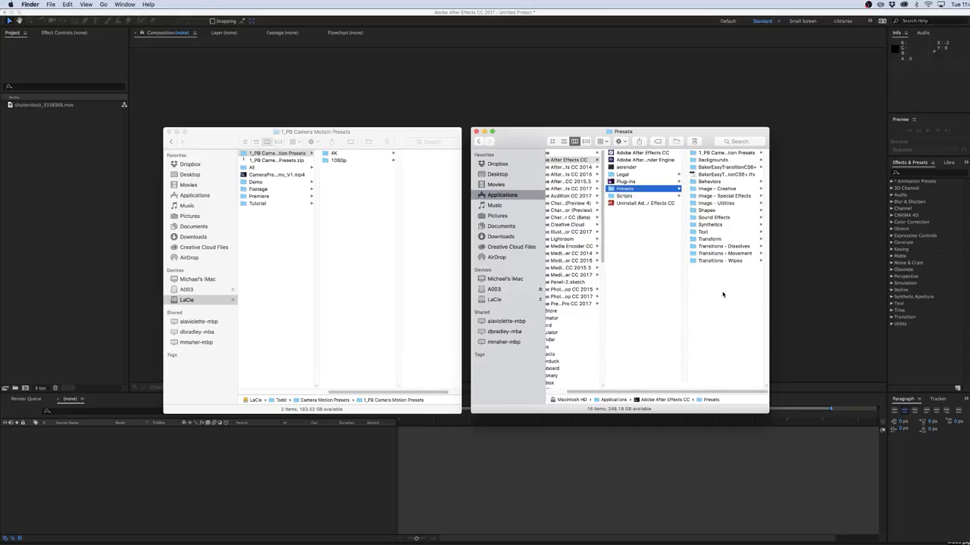
pyautogui.press('super+w')
pyautogui.press('super+w')
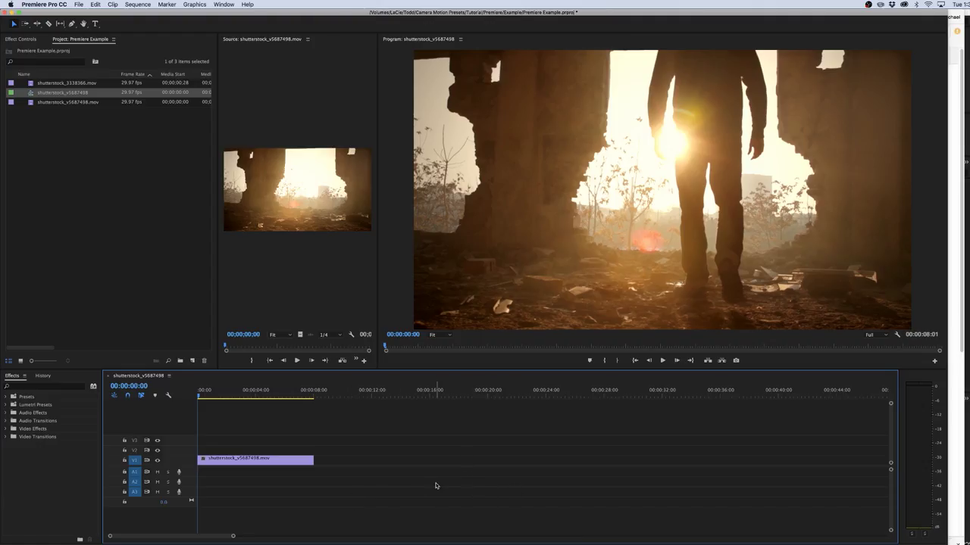
# Scrub and play through the shutterstock_v5687498 silhouette clip in the sequence.
pyautogui.moveTo(274, 394); pyautogui.dragTo(193, 401)
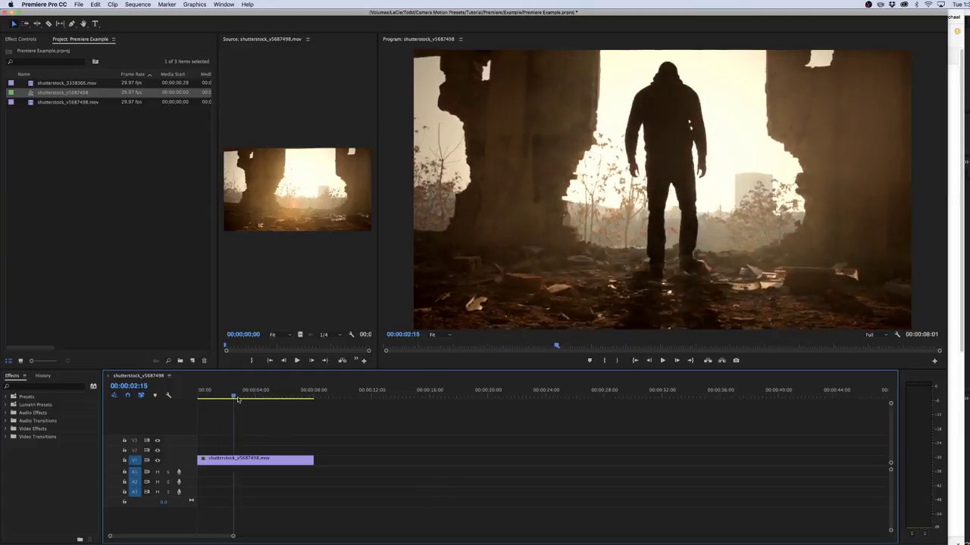
pyautogui.press('space')
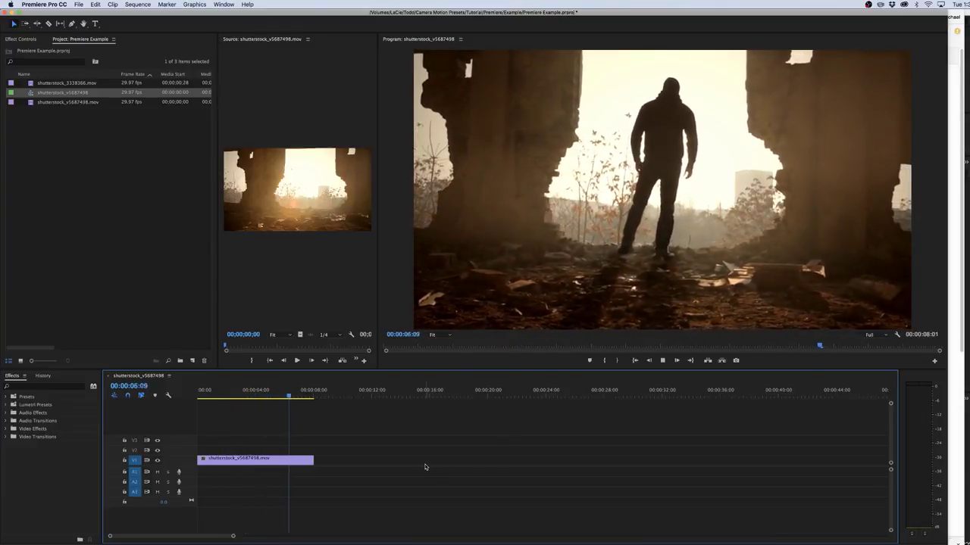
pyautogui.press('space')
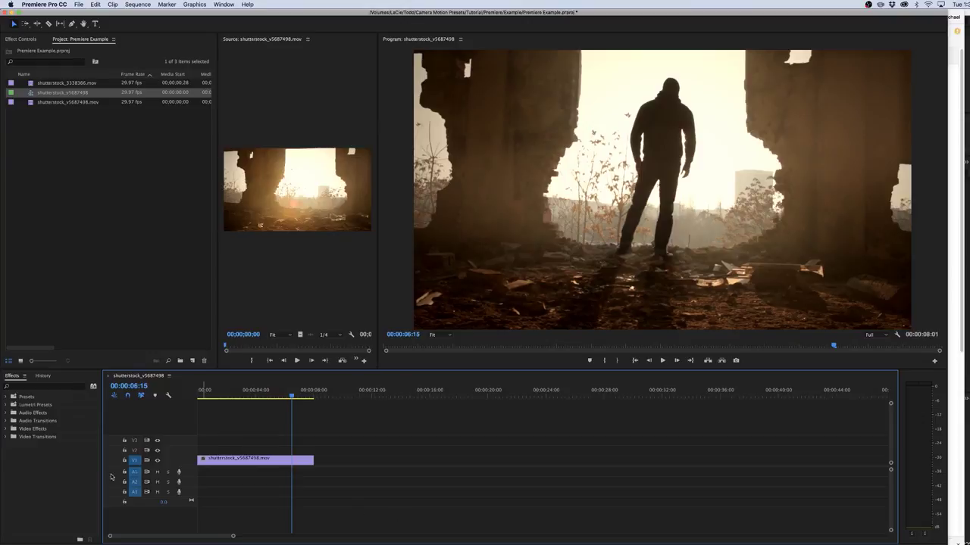
pyautogui.rightClick(241, 459)
pyautogui.click(356, 543)
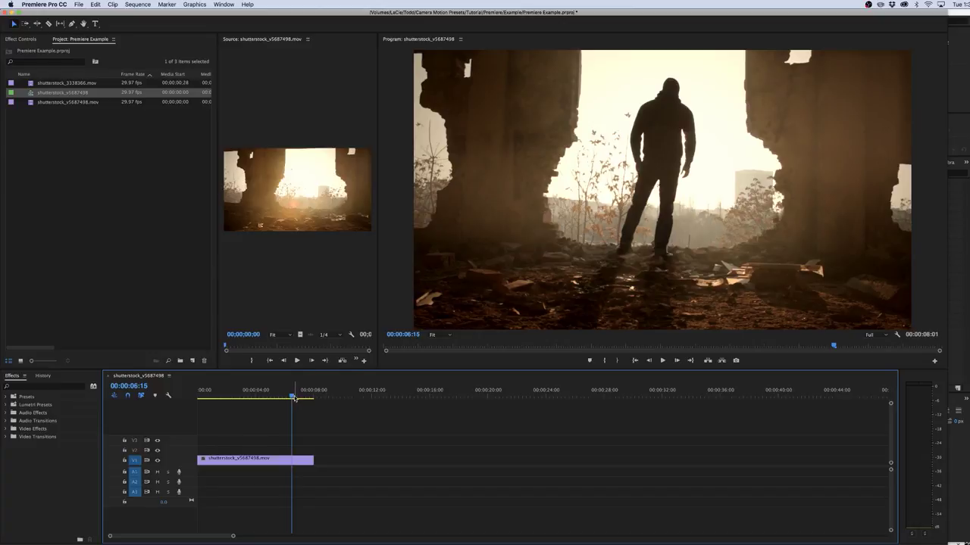
# Replay the silhouette clip and replace it with an After Effects composition.
pyautogui.moveTo(291, 397); pyautogui.dragTo(235, 397)
pyautogui.press('space')
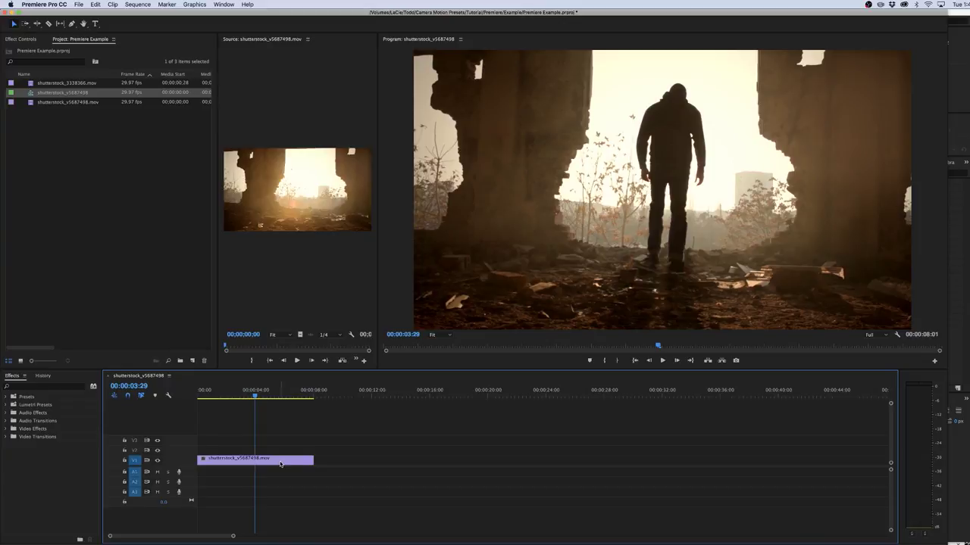
pyautogui.rightClick(275, 463)
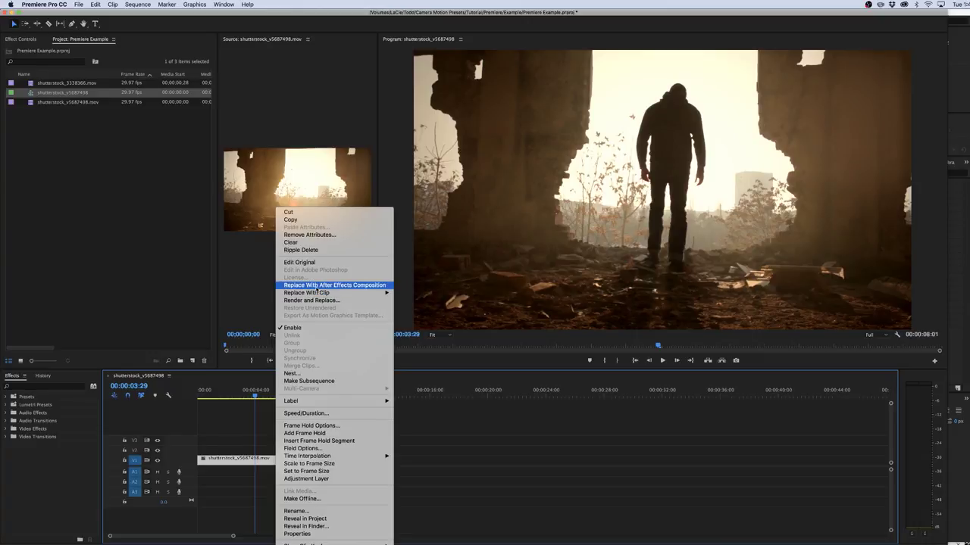
pyautogui.click(316, 286)
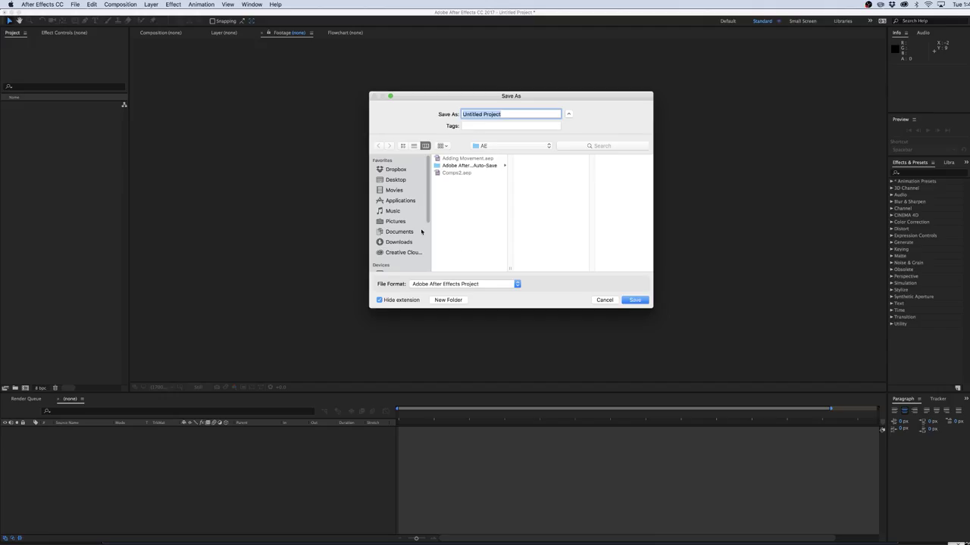
# Save the project to the Desktop as 'motion preset test' and preview the linked comp.
pyautogui.click(395, 180)
pyautogui.write('motion preset t')
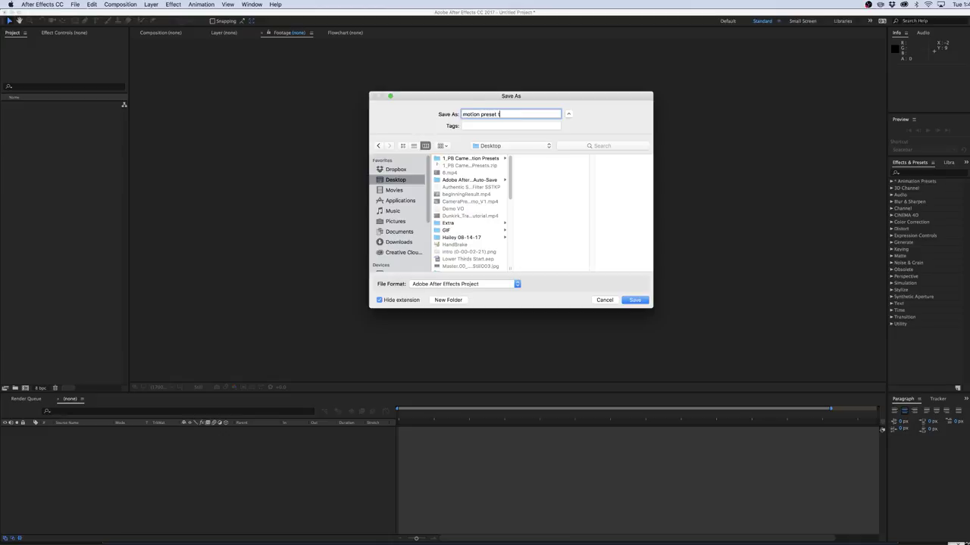
pyautogui.write('est')
pyautogui.press('Return')
pyautogui.moveTo(402, 415); pyautogui.dragTo(775, 417)
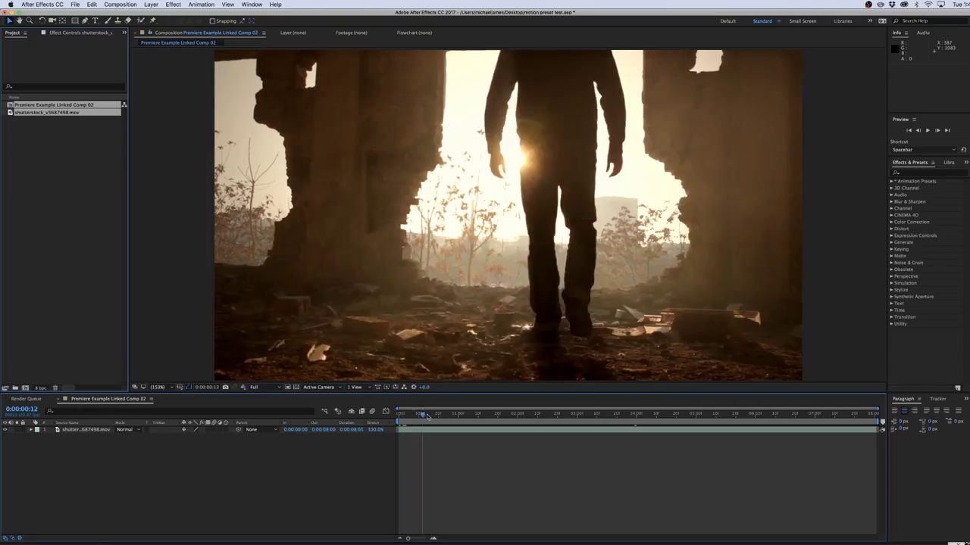
pyautogui.press('space')
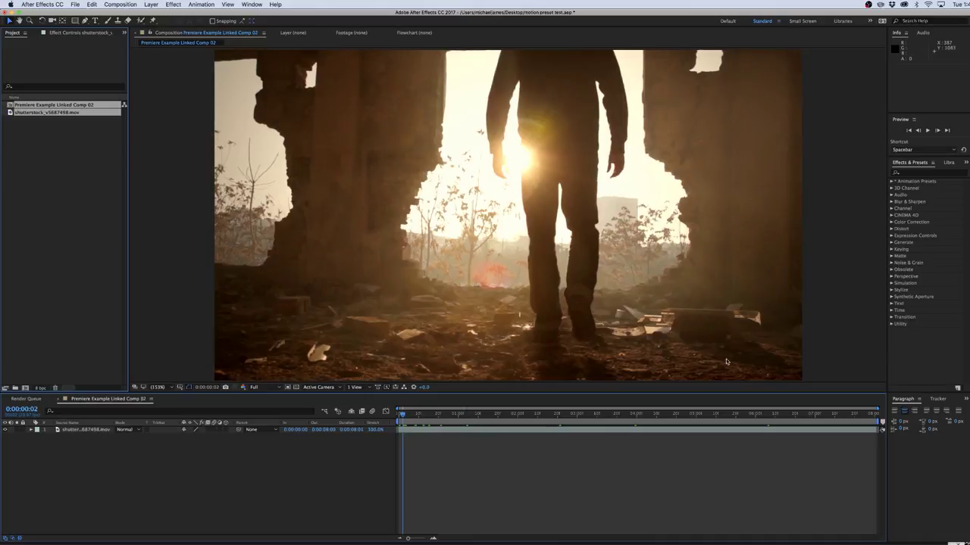
# Expand Animation Presets > Presets > 1_PB Camera Motion Presets in a widened Effects & Presets panel.
pyautogui.click(890, 185)
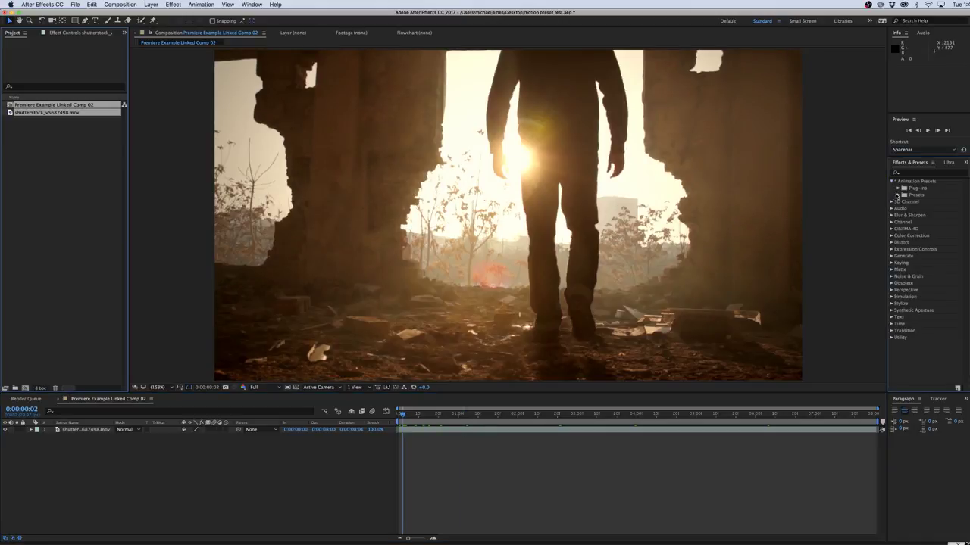
pyautogui.click(897, 195)
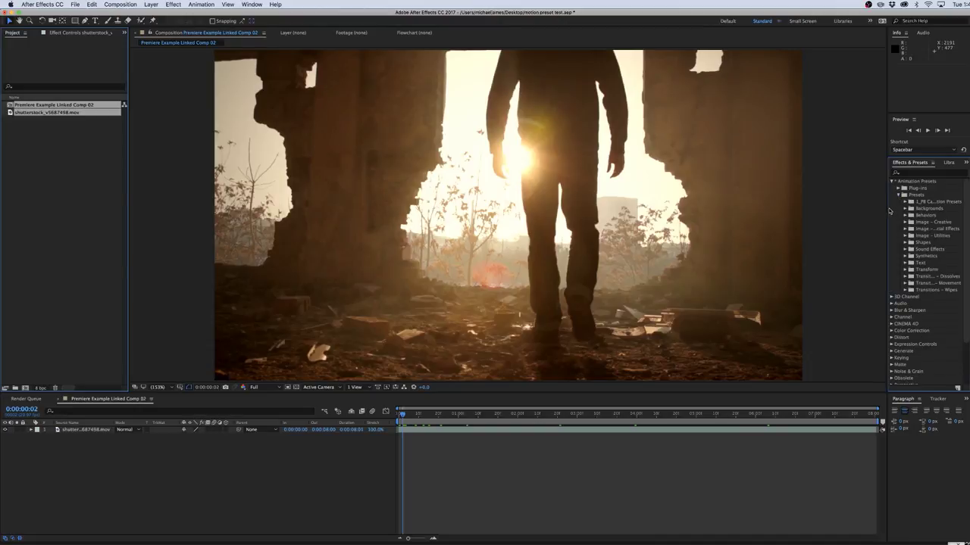
pyautogui.moveTo(886, 209); pyautogui.dragTo(804, 209)
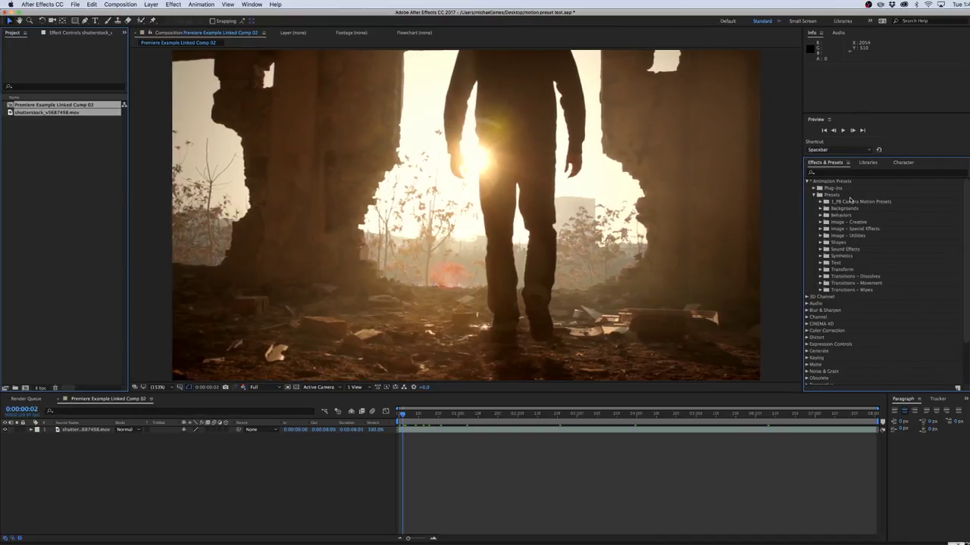
pyautogui.click(821, 203)
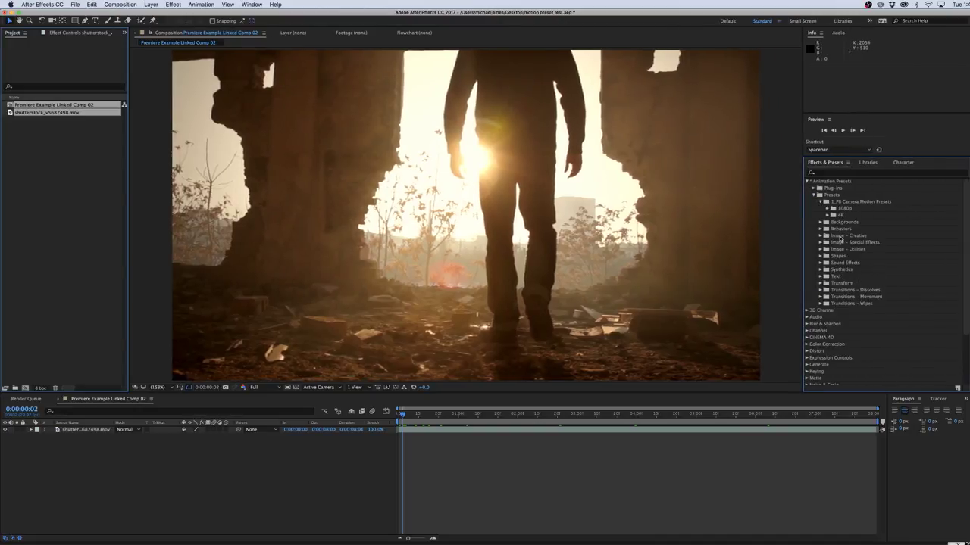
# Check the Composition Settings of Premiere Example Linked Comp 02.
pyautogui.rightClick(288, 455)
pyautogui.click(181, 483)
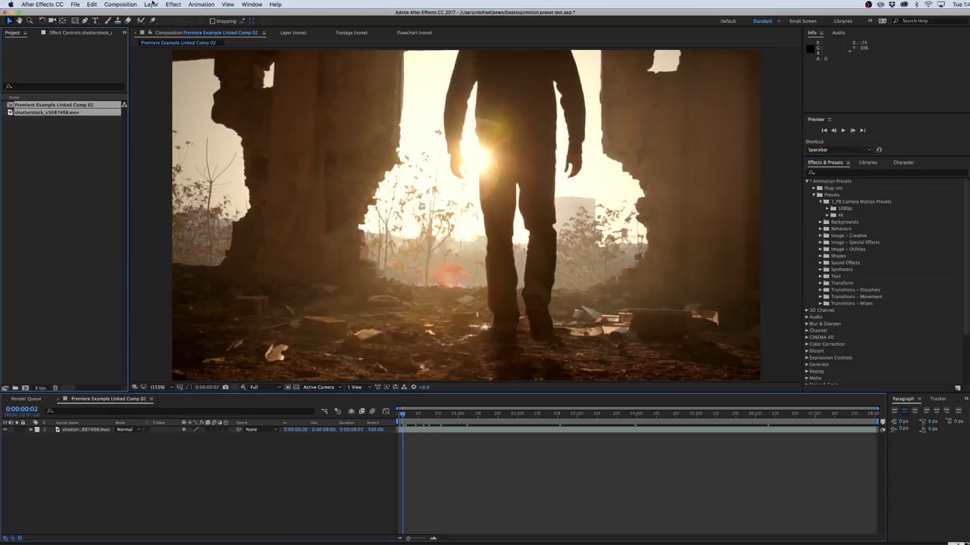
pyautogui.click(121, 4)
pyautogui.click(122, 26)
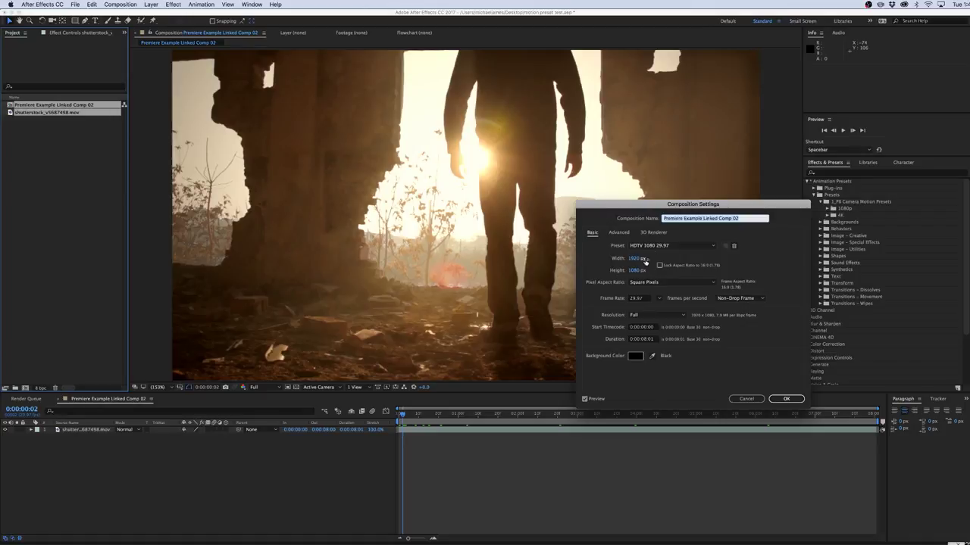
# Expand the 1080p presets folder and scrub through the silhouette clip's first frames.
pyautogui.click(827, 209)
pyautogui.moveTo(402, 414); pyautogui.dragTo(385, 417)
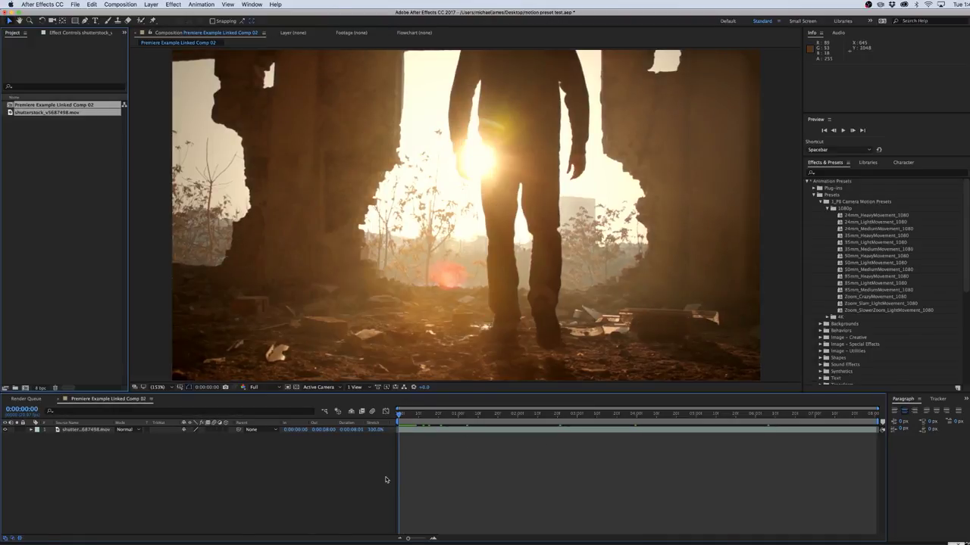
pyautogui.moveTo(400, 414); pyautogui.dragTo(421, 428)
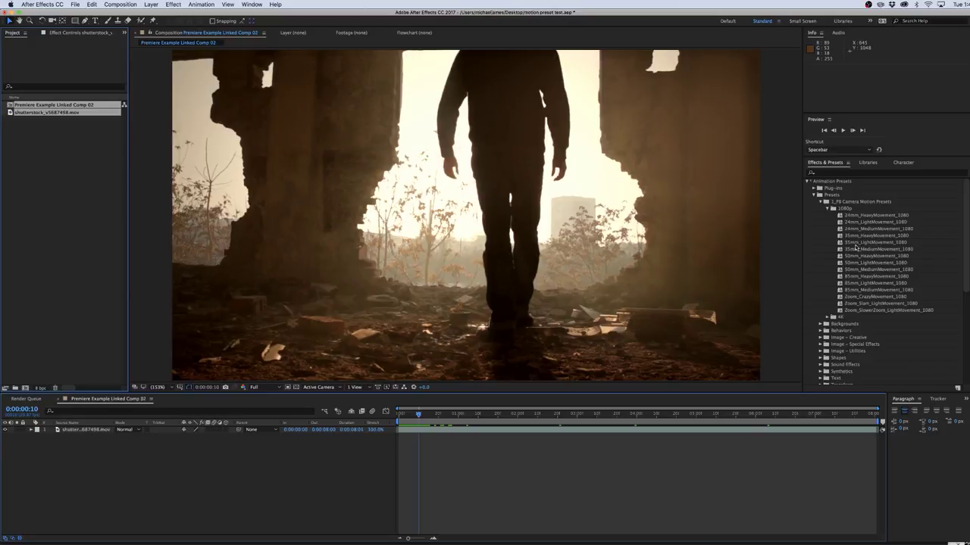
pyautogui.moveTo(856, 247); pyautogui.dragTo(566, 281)
# Add a Null 1 layer and apply the 24mm_LightMovement_1080 preset to it.
pyautogui.rightClick(174, 479)
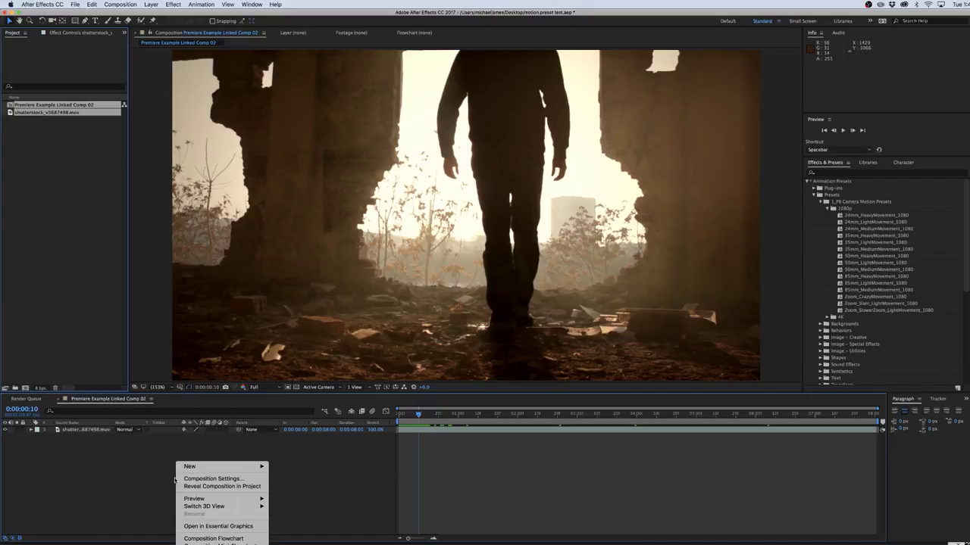
pyautogui.moveTo(219, 466)
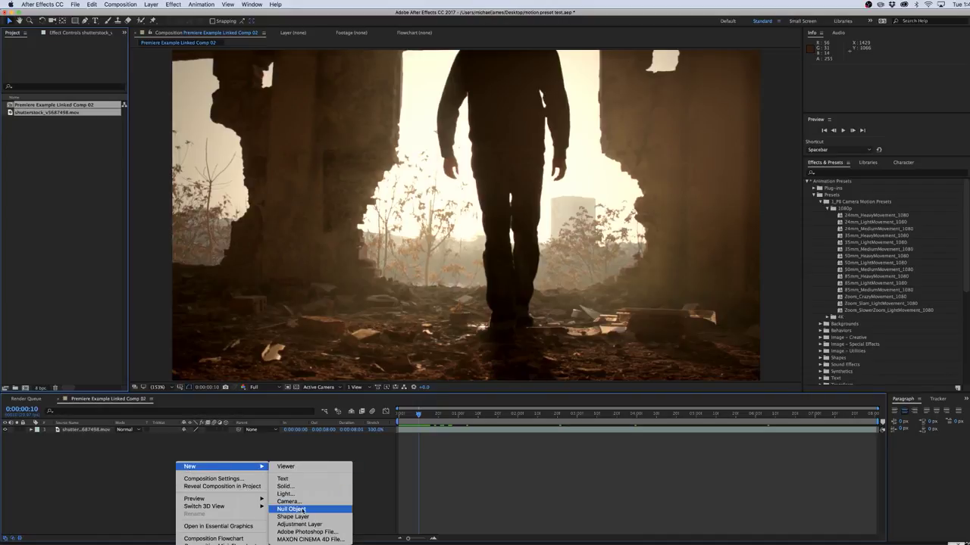
pyautogui.click(301, 510)
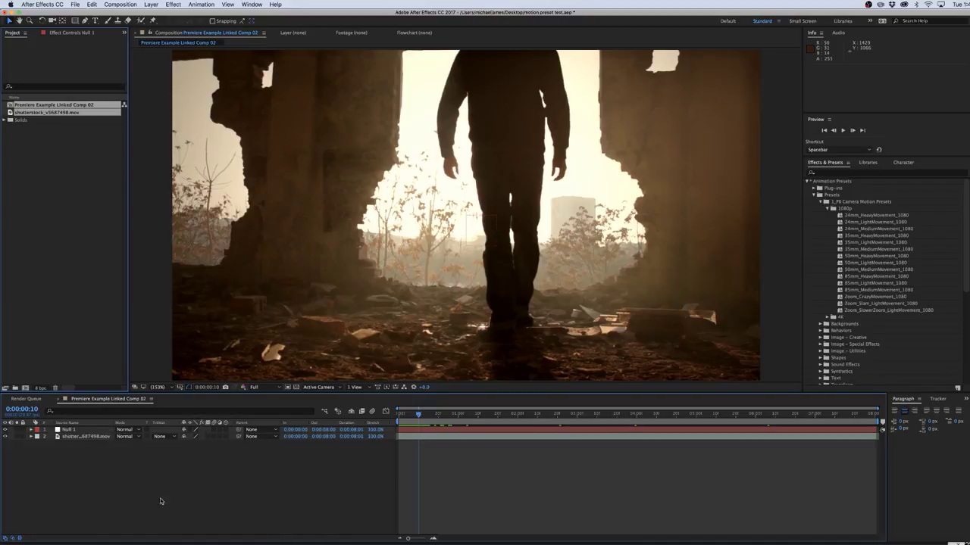
pyautogui.click(66, 430)
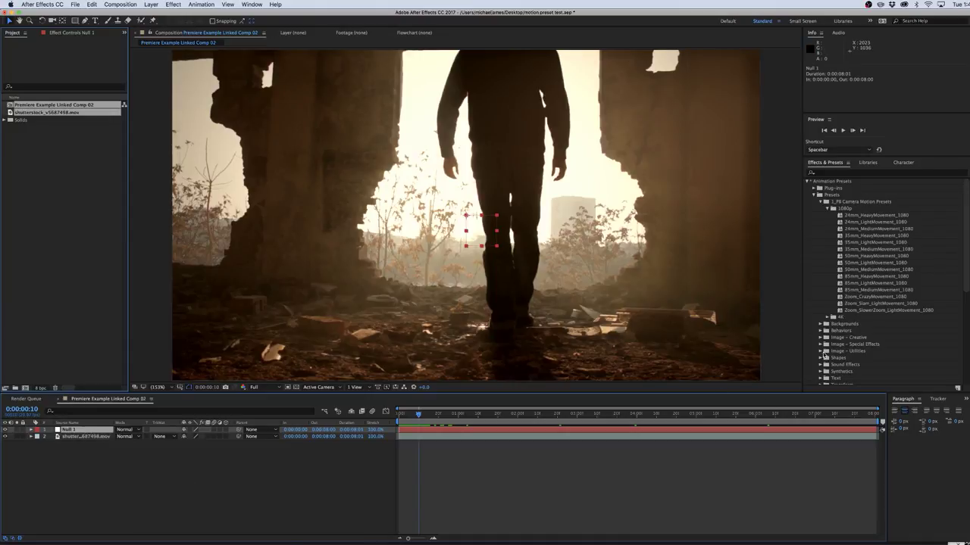
pyautogui.moveTo(841, 222)
pyautogui.mouseDown()
pyautogui.moveTo(227, 332)
pyautogui.moveTo(68, 432)
pyautogui.mouseUp()
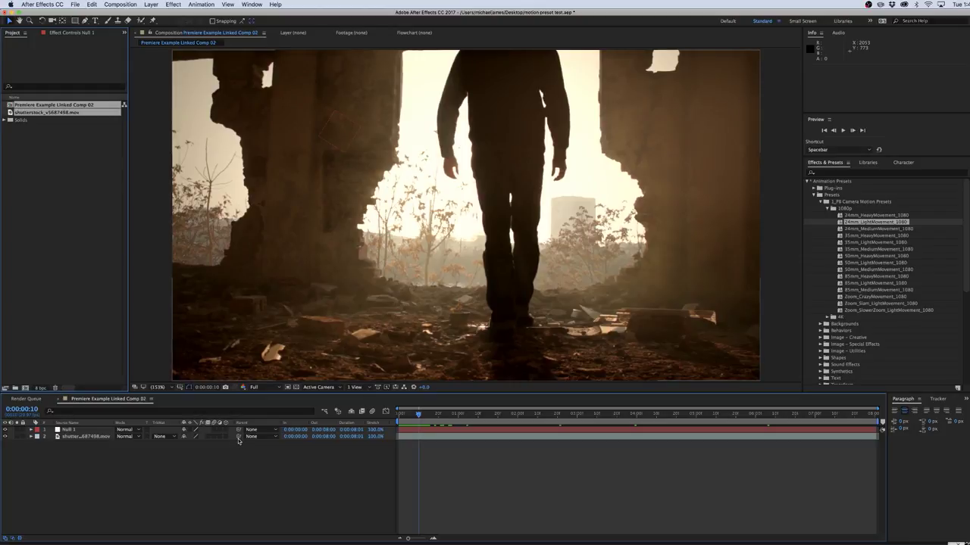
# Parent the silhouette footage to Null 1 and preview the handheld motion full-frame.
pyautogui.moveTo(239, 438); pyautogui.dragTo(74, 431)
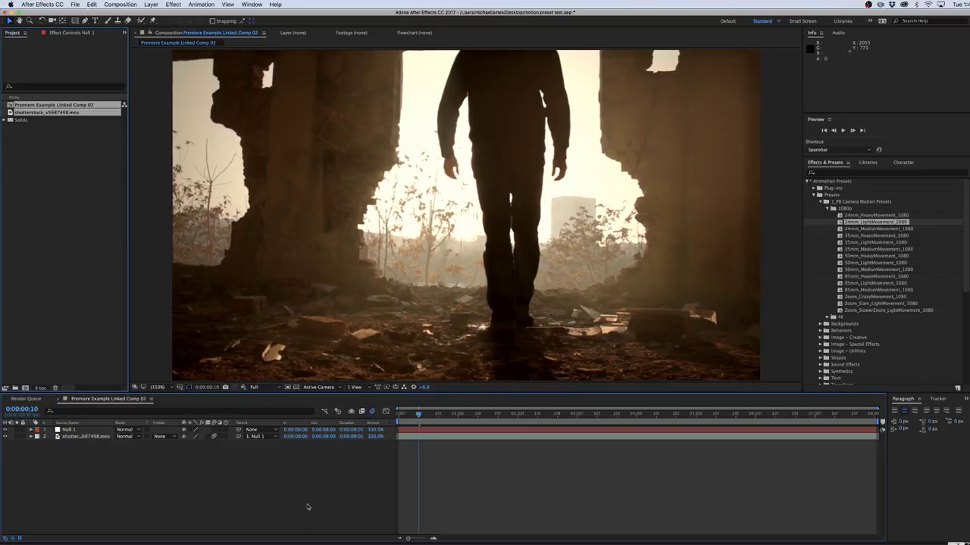
pyautogui.press('space')
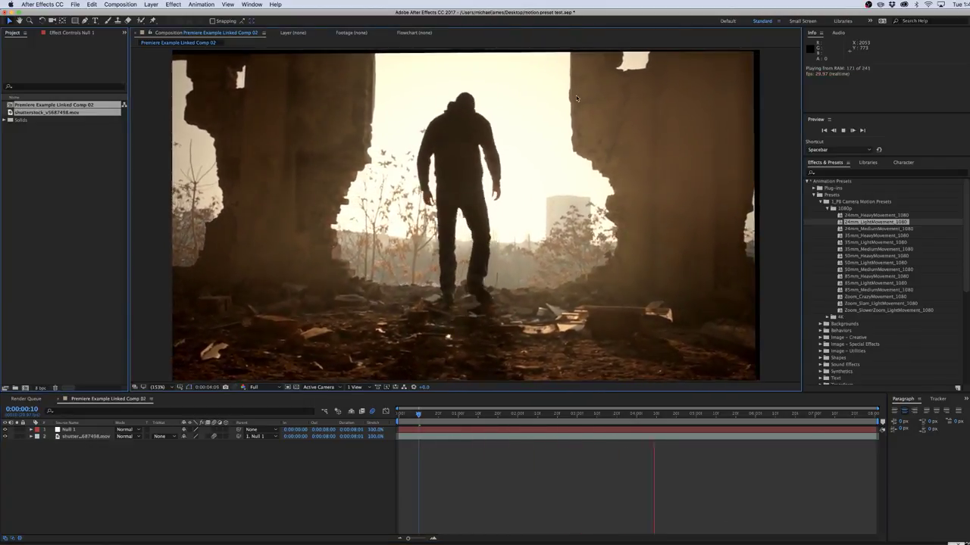
pyautogui.press('/')
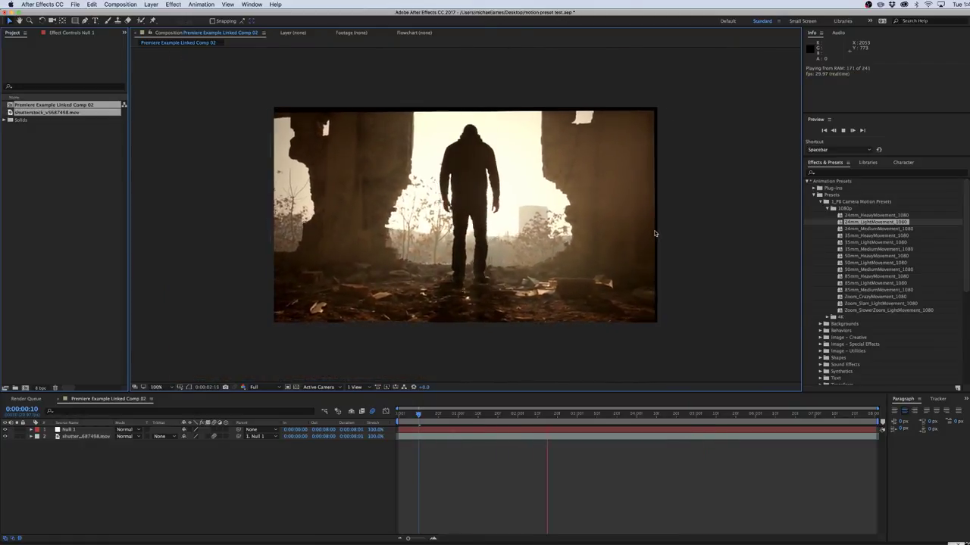
pyautogui.click(85, 436)
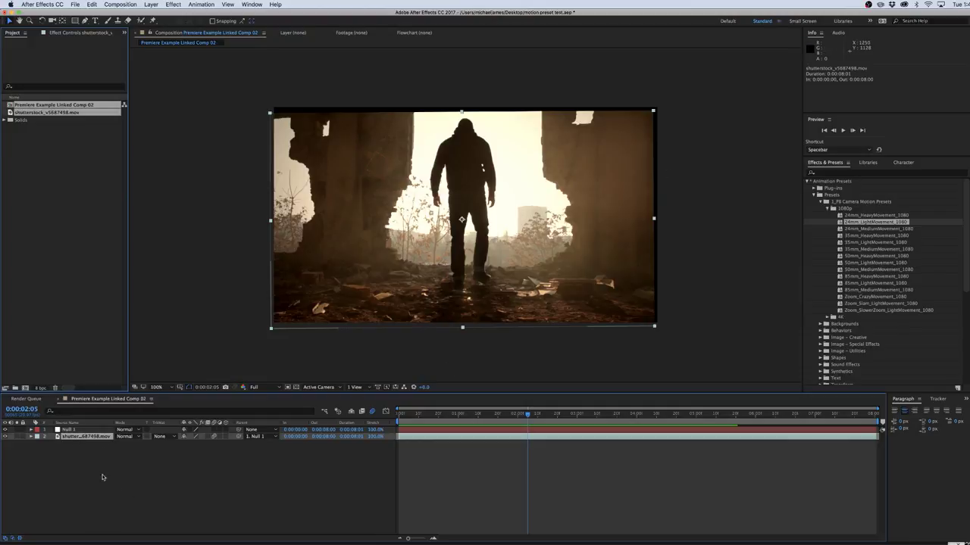
pyautogui.press('s')
pyautogui.click(195, 444)
pyautogui.write('110')
pyautogui.press('Return')
pyautogui.click(197, 446)
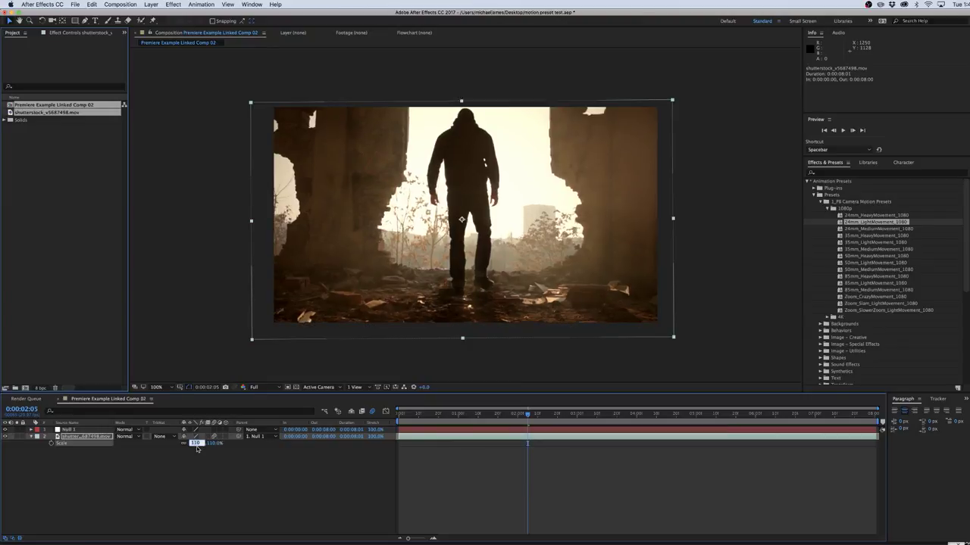
pyautogui.write('14')
pyautogui.press('Return')
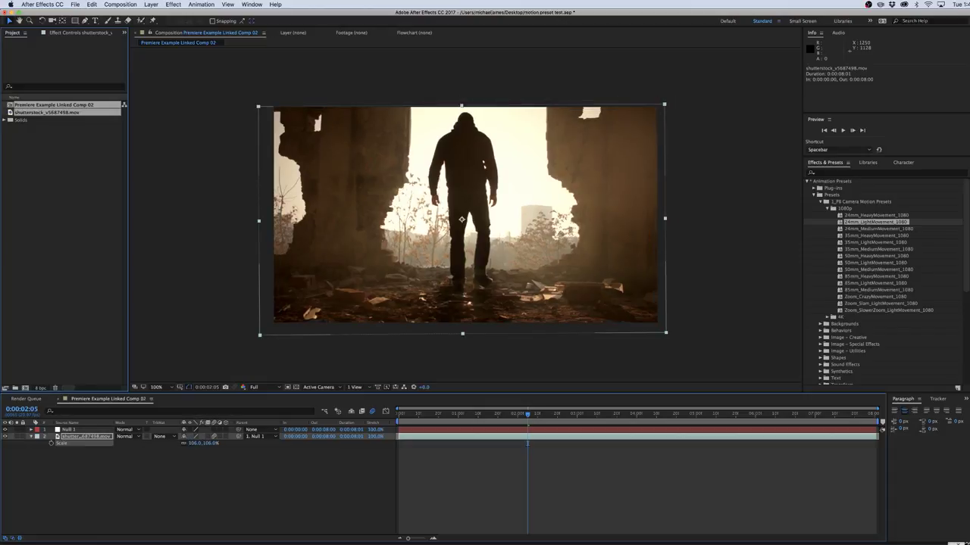
pyautogui.moveTo(310, 320); pyautogui.dragTo(335, 298)
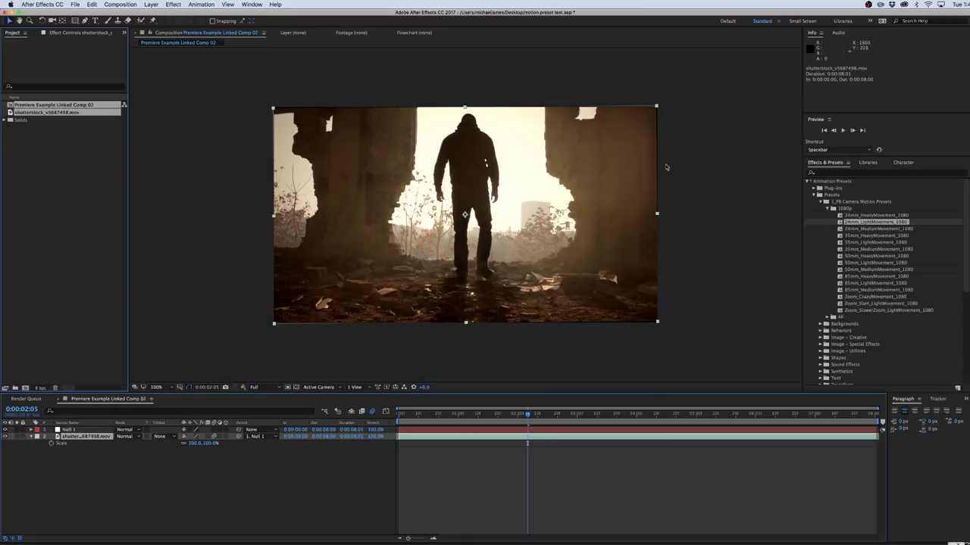
pyautogui.click(246, 525)
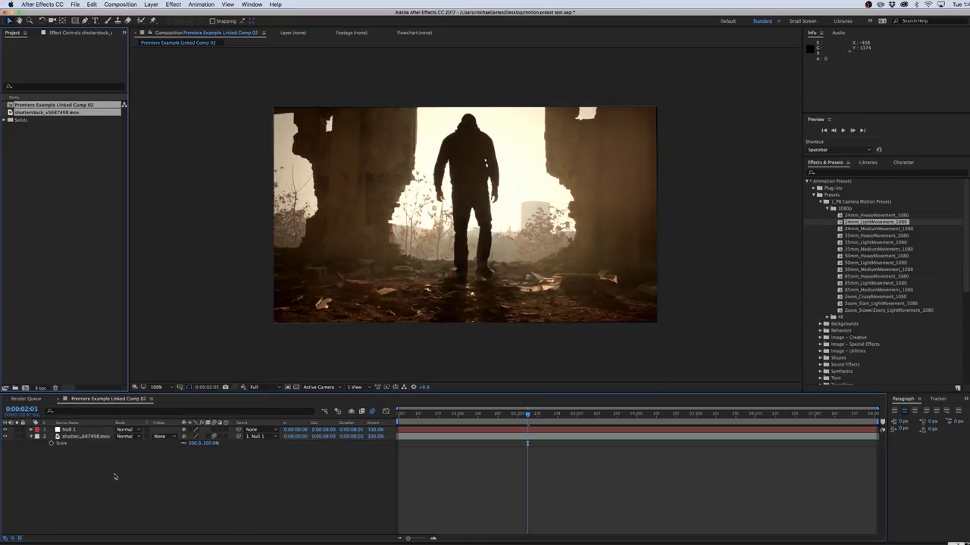
pyautogui.click(69, 437)
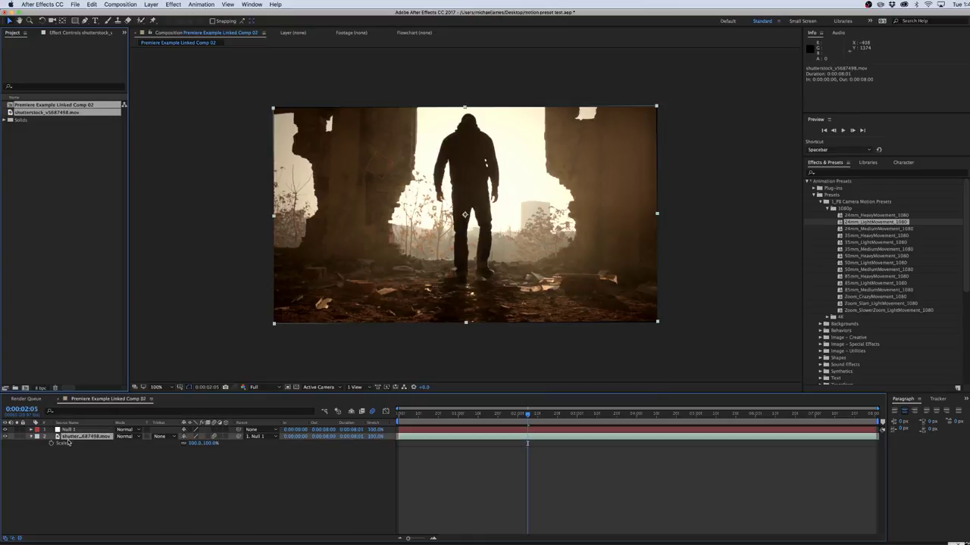
pyautogui.click(175, 4)
pyautogui.moveTo(180, 155)
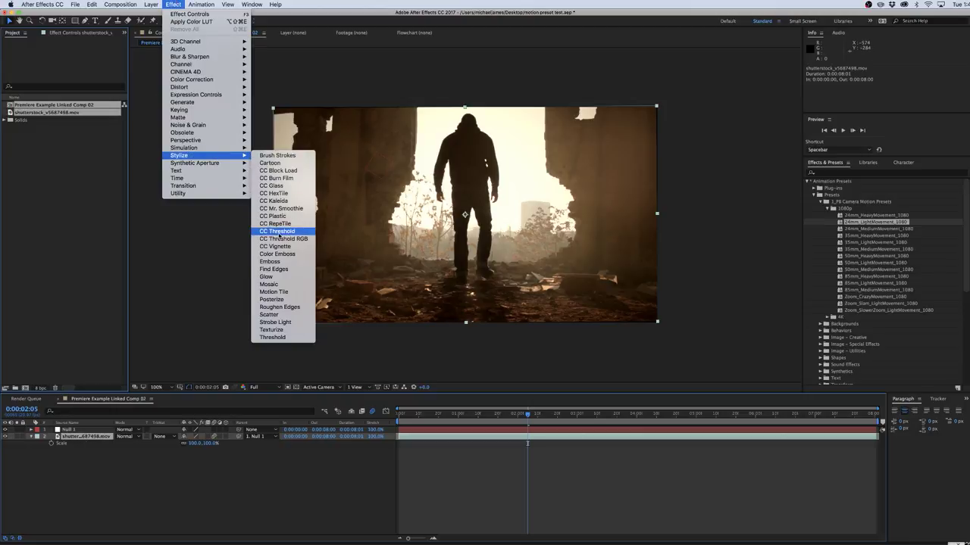
# Apply Motion Tile to the silhouette clip with Mirror Edges, output width and height 105.
pyautogui.click(271, 292)
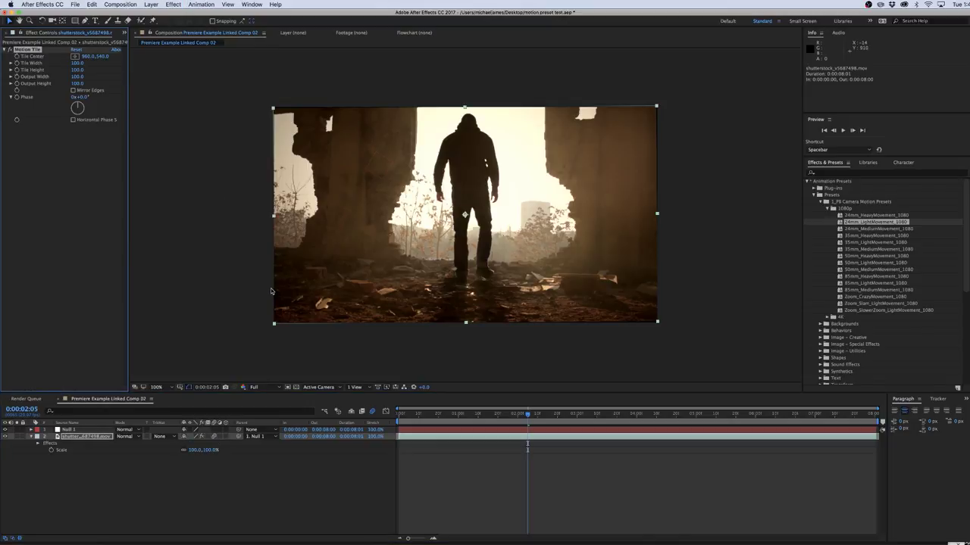
pyautogui.click(89, 283)
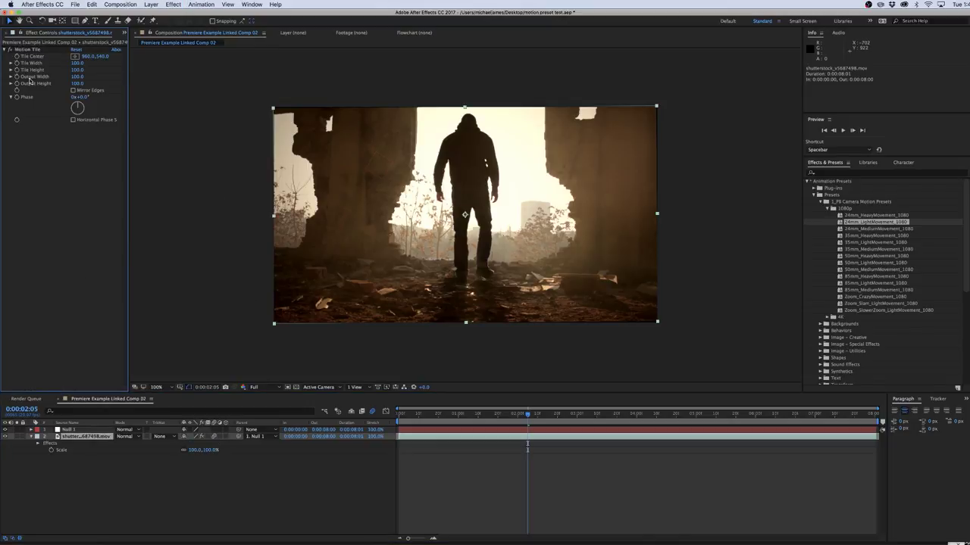
pyautogui.click(73, 91)
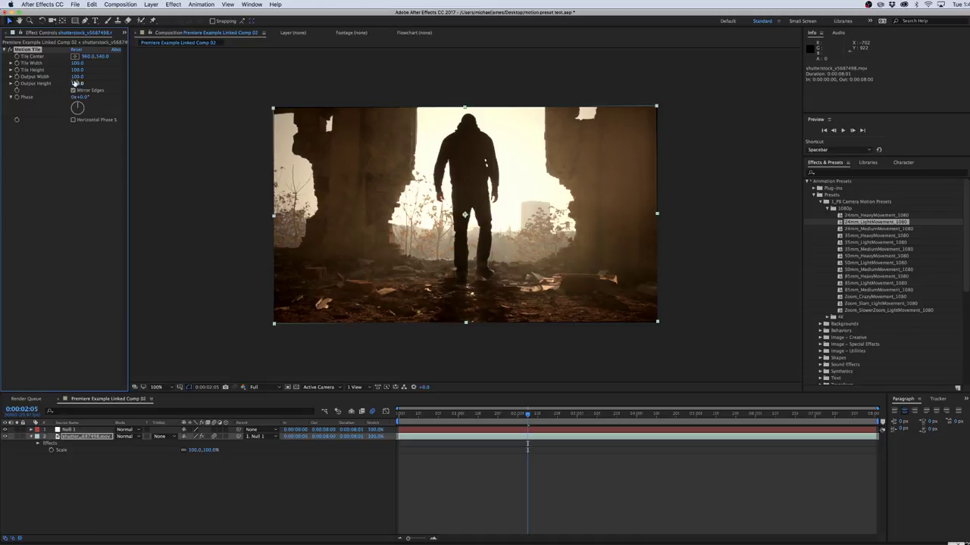
pyautogui.click(77, 77)
pyautogui.write('10')
pyautogui.press('Return')
pyautogui.click(78, 83)
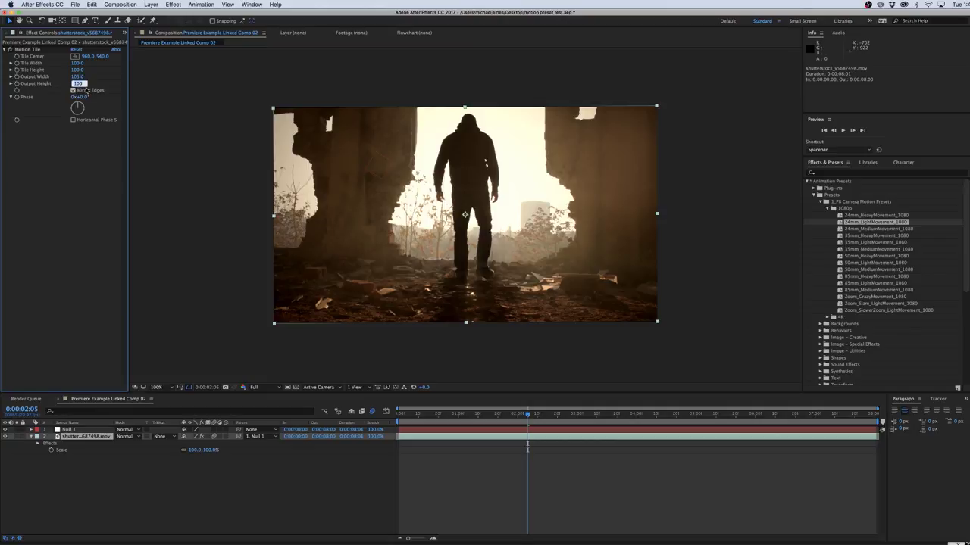
pyautogui.write('105')
pyautogui.press('Return')
pyautogui.click(162, 485)
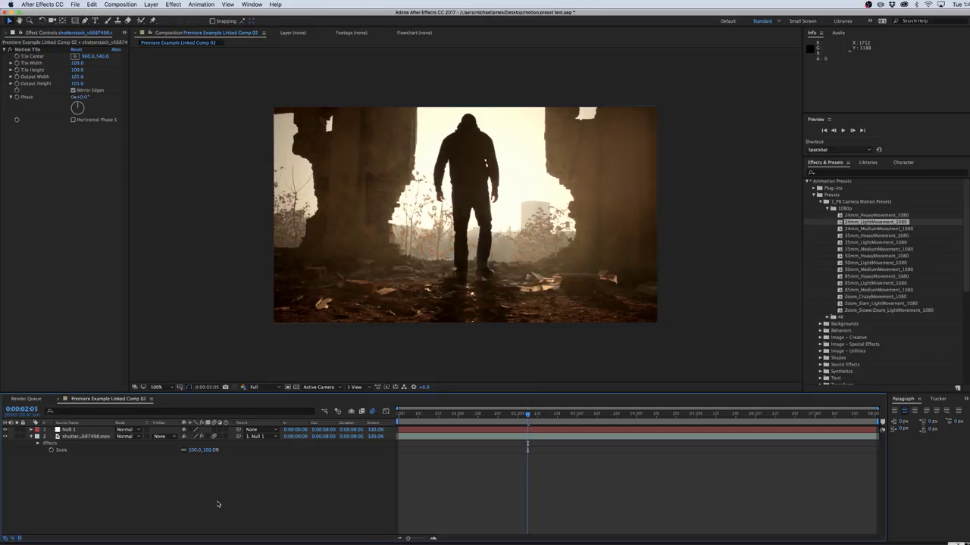
pyautogui.press('space')
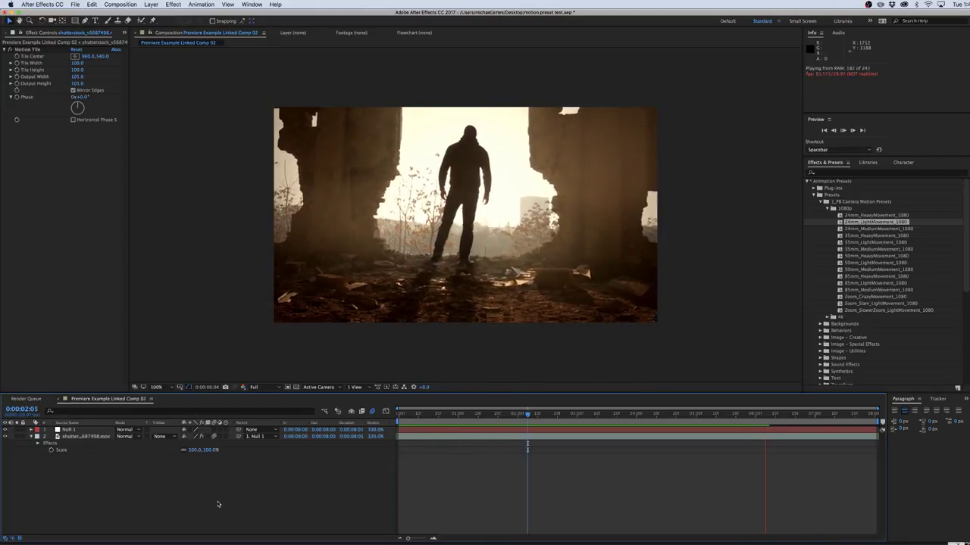
pyautogui.click(456, 351)
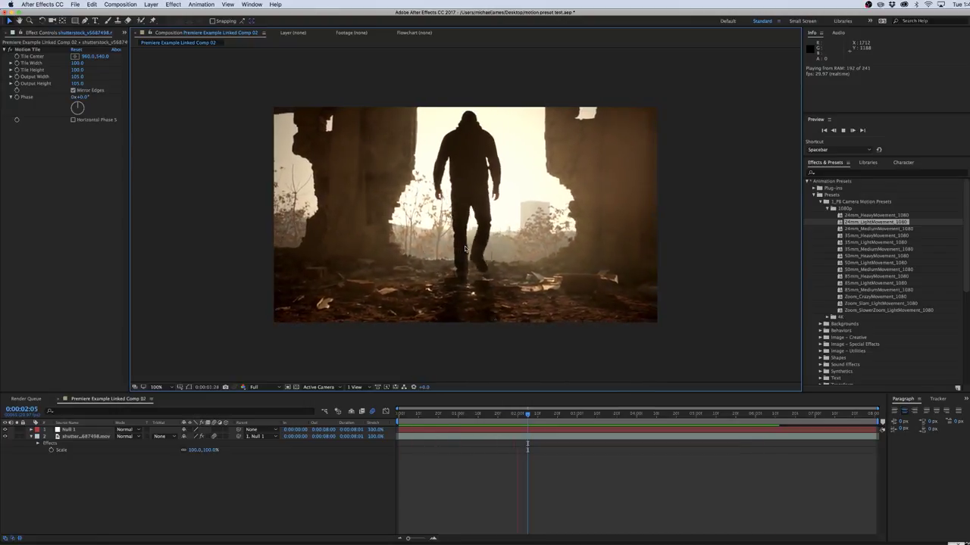
pyautogui.press('space')
pyautogui.moveTo(585, 434)
pyautogui.mouseDown()
pyautogui.moveTo(625, 426)
pyautogui.moveTo(593, 426)
pyautogui.moveTo(625, 429)
pyautogui.moveTo(610, 432)
pyautogui.mouseUp()
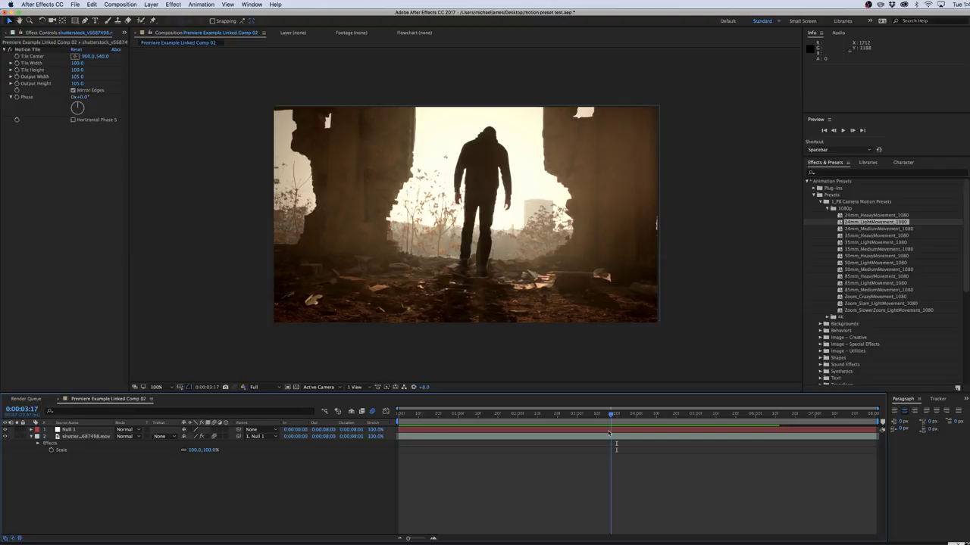
pyautogui.moveTo(609, 432); pyautogui.dragTo(556, 442)
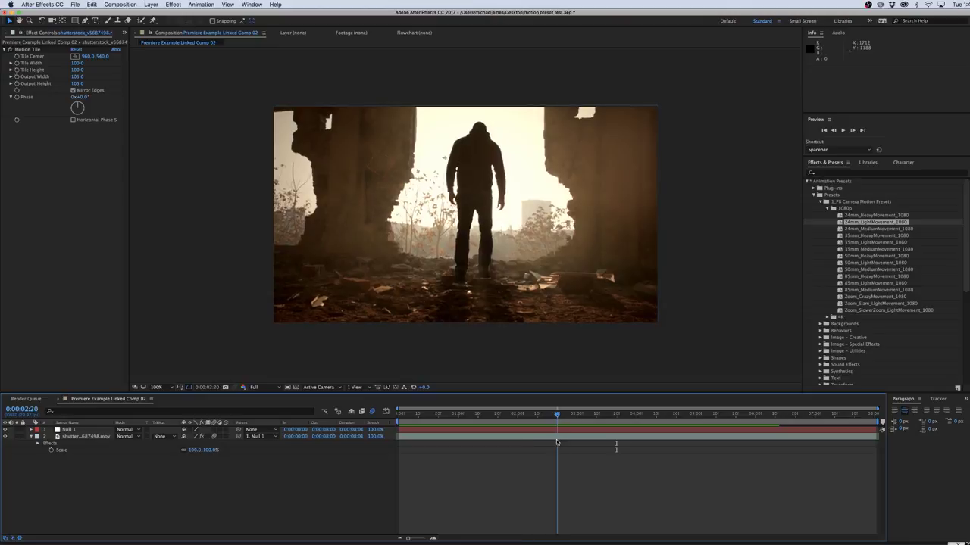
pyautogui.press('space')
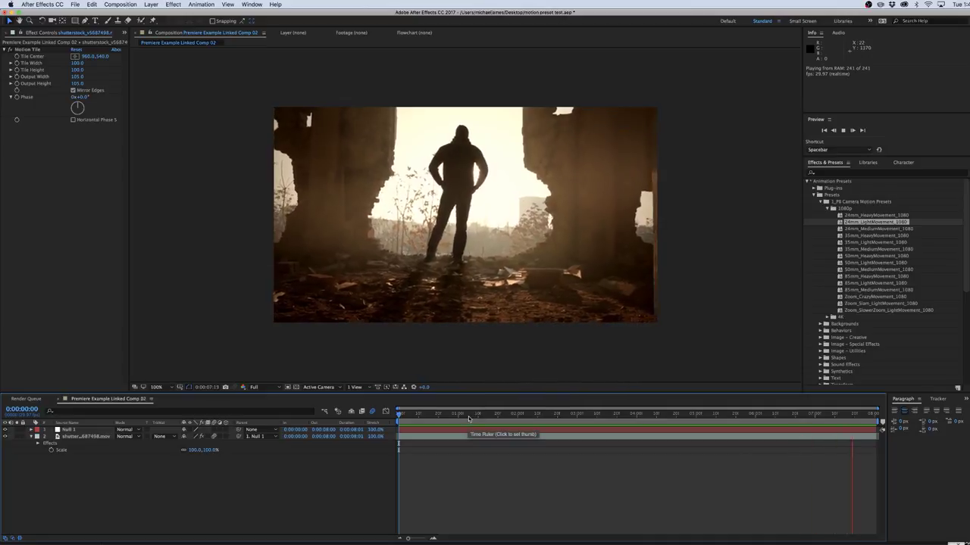
pyautogui.click(421, 415)
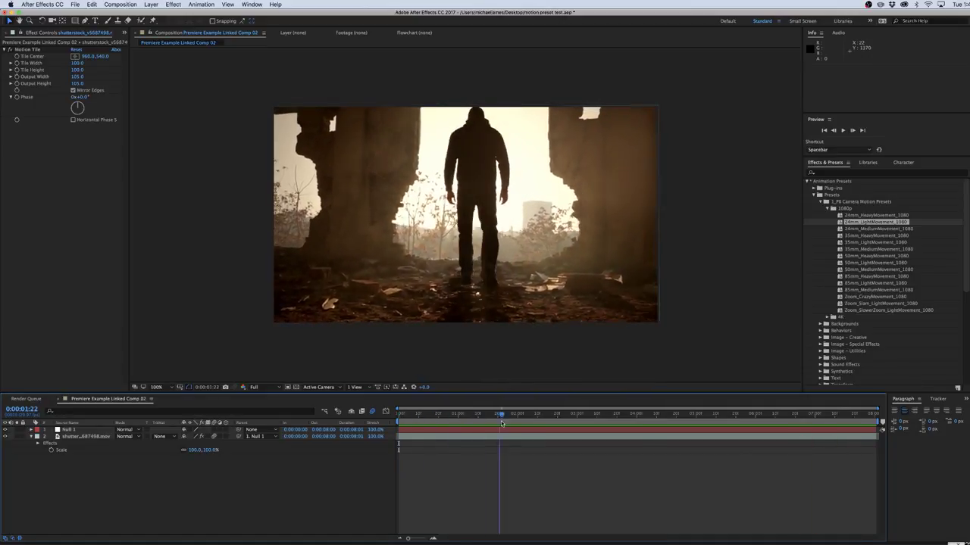
pyautogui.moveTo(425, 418)
pyautogui.mouseDown()
pyautogui.moveTo(590, 440)
pyautogui.moveTo(528, 443)
pyautogui.moveTo(666, 454)
pyautogui.mouseUp()
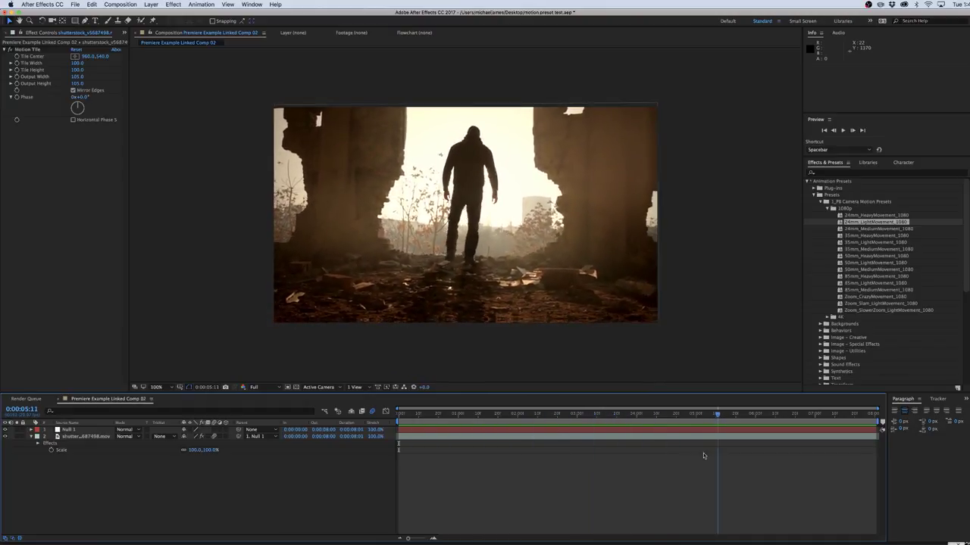
pyautogui.moveTo(666, 454); pyautogui.dragTo(345, 456)
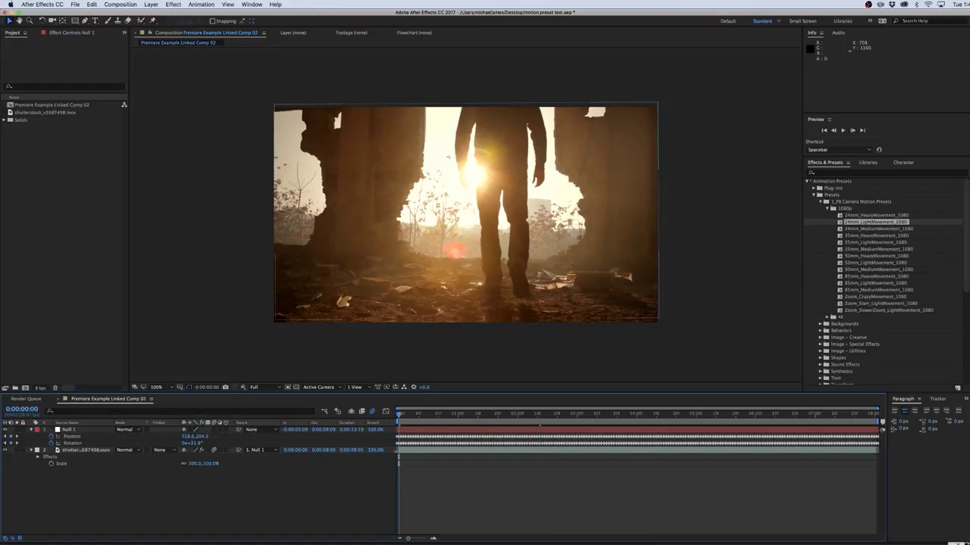
# Delete the opening Position and Rotation keyframes on Null 1.
pyautogui.click(399, 437)
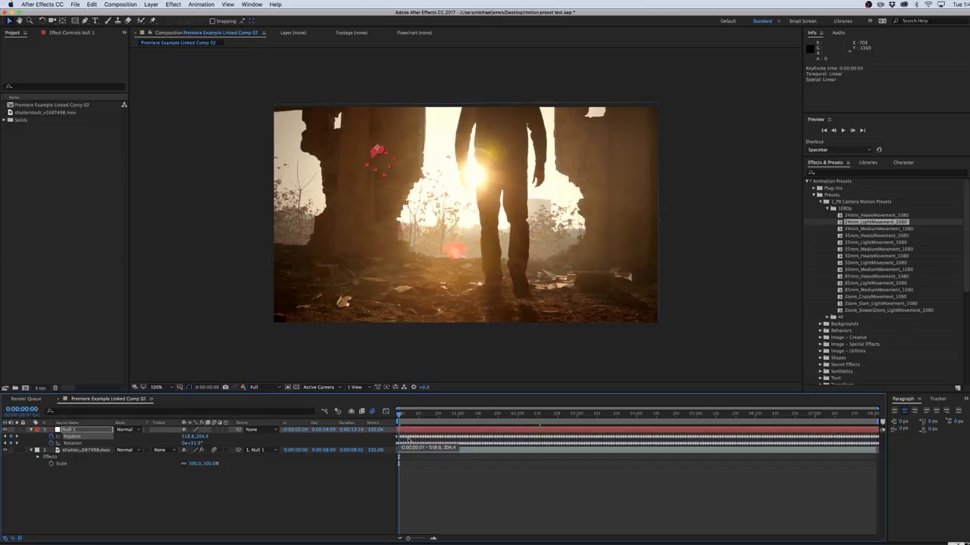
pyautogui.click(409, 447)
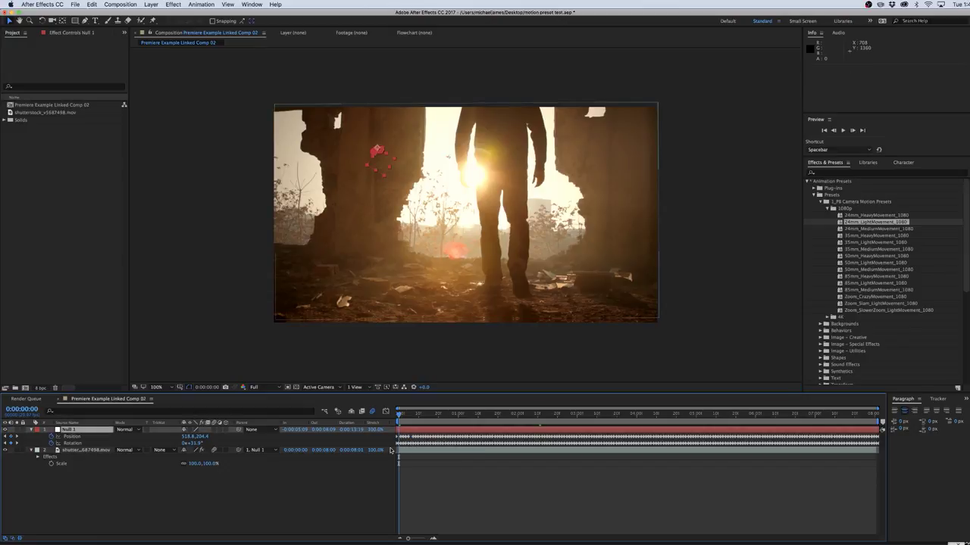
pyautogui.hotkey('ctrl', 'z')
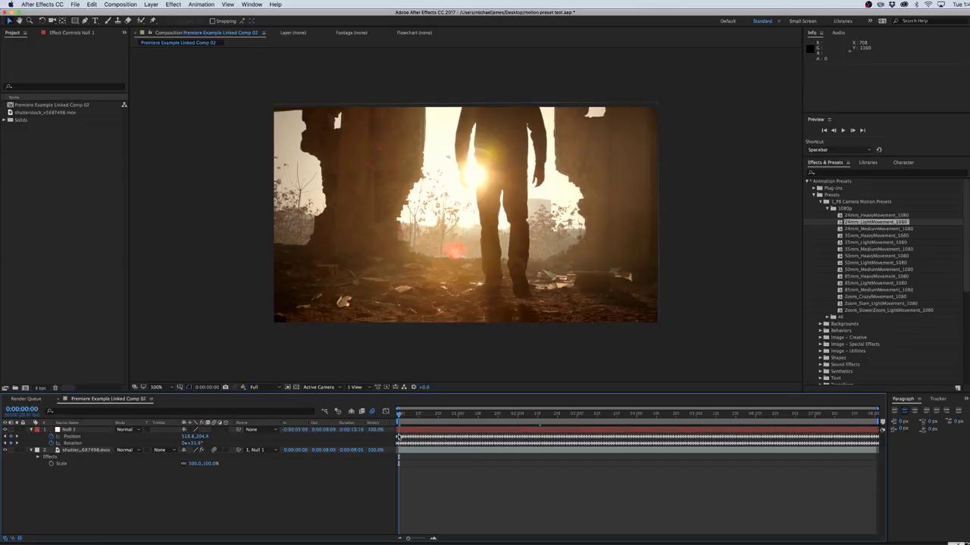
pyautogui.moveTo(398, 437); pyautogui.dragTo(617, 446)
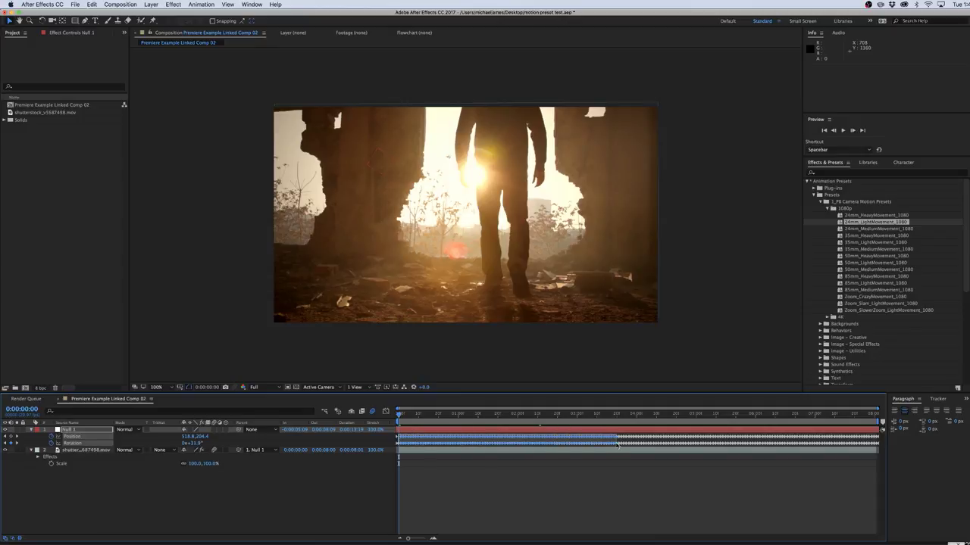
pyautogui.press('Delete')
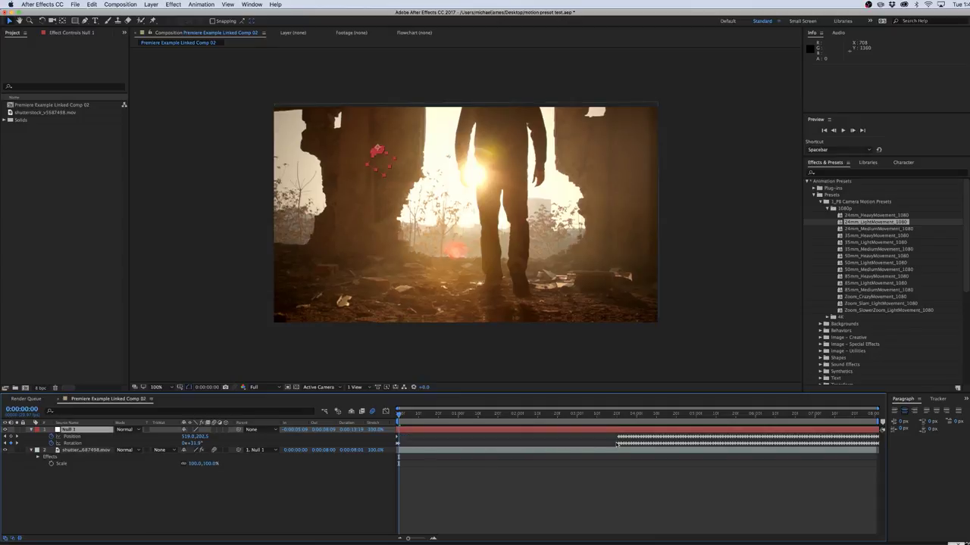
# Slide Null 1's remaining keyframes back to 0:00:00:00 and check the motion.
pyautogui.moveTo(606, 441); pyautogui.dragTo(881, 445)
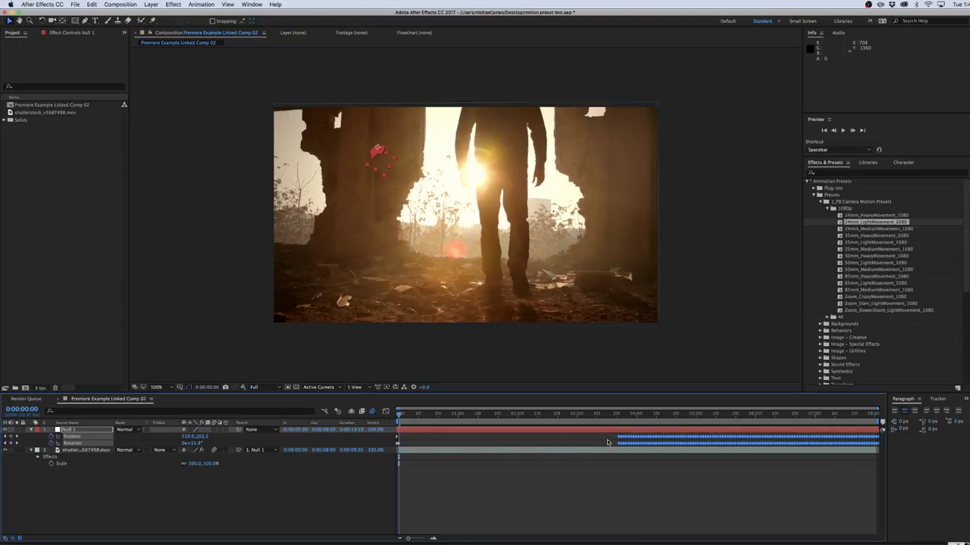
pyautogui.moveTo(619, 438)
pyautogui.moveTo(619, 440); pyautogui.dragTo(397, 449)
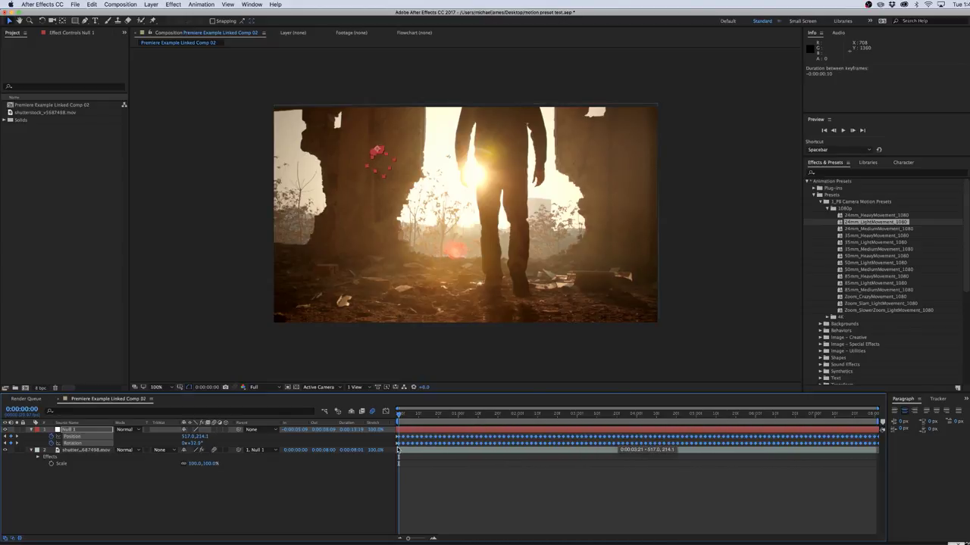
pyautogui.press('space')
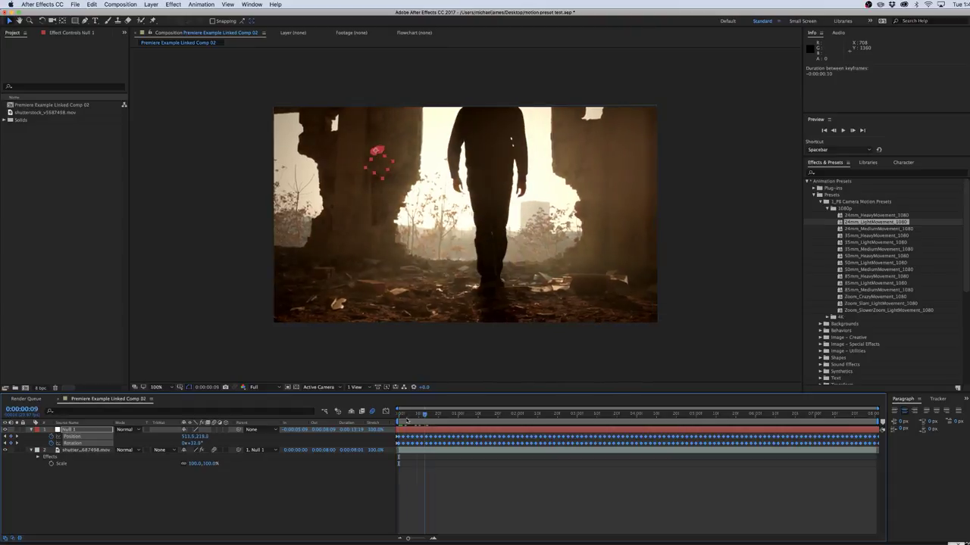
pyautogui.press('space')
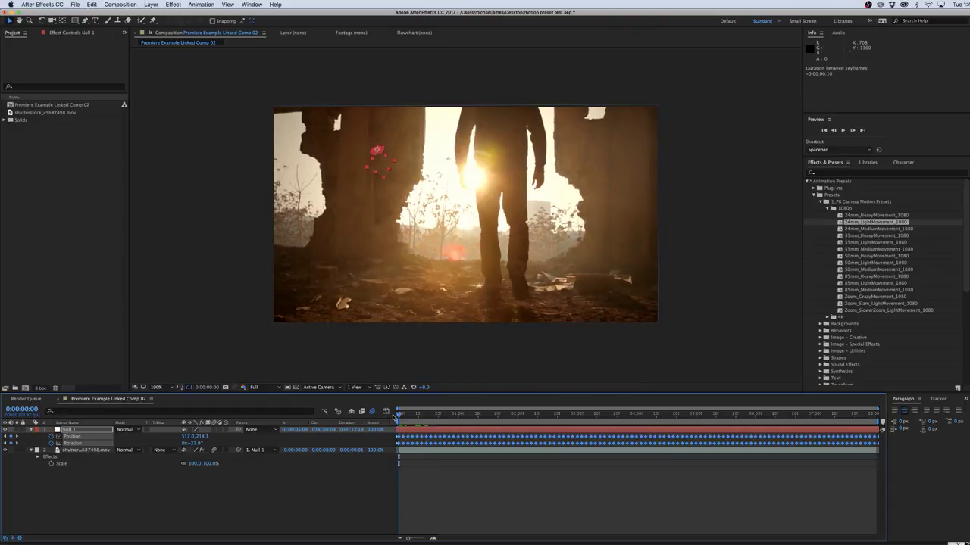
pyautogui.press('space')
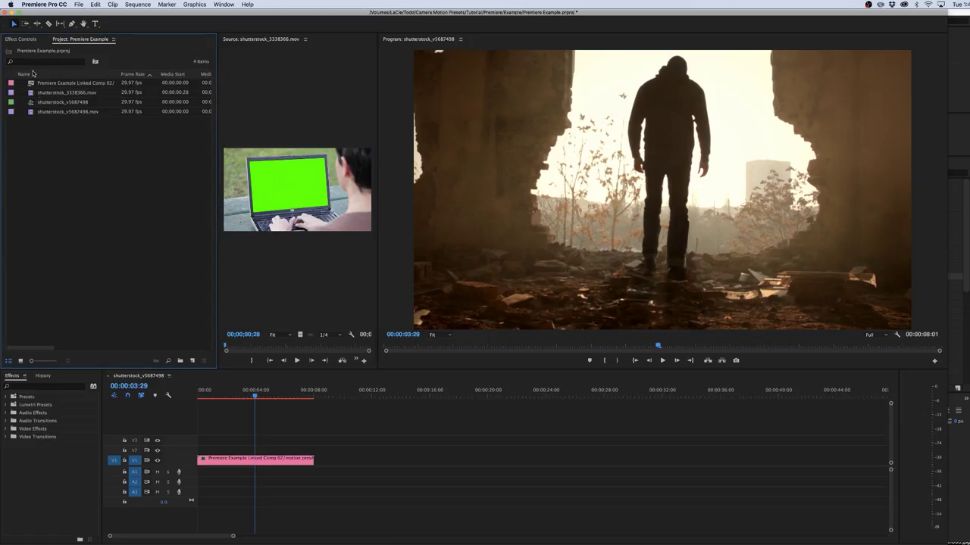
# Make a new sequence from shutterstock_3338366.mov and scrub and play through it.
pyautogui.click(34, 94)
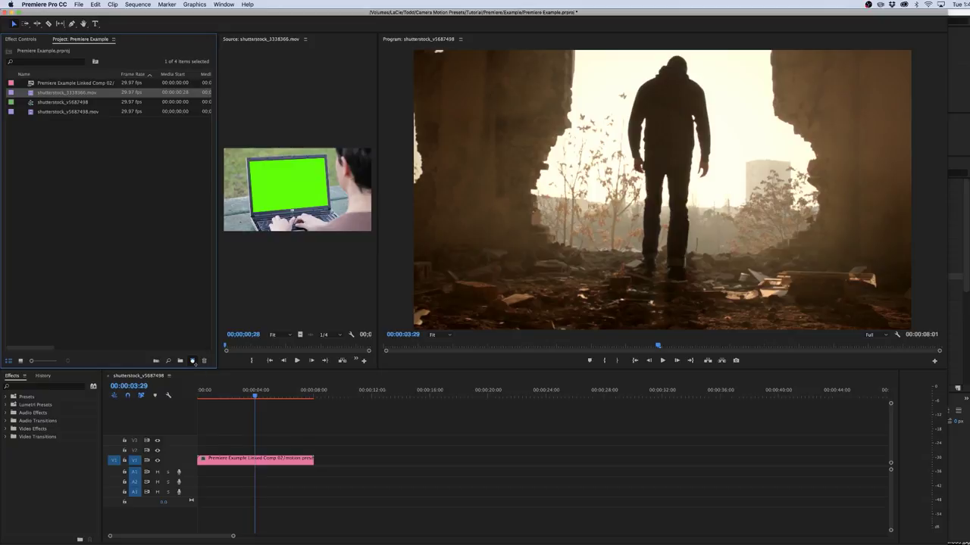
pyautogui.moveTo(195, 363); pyautogui.dragTo(192, 362)
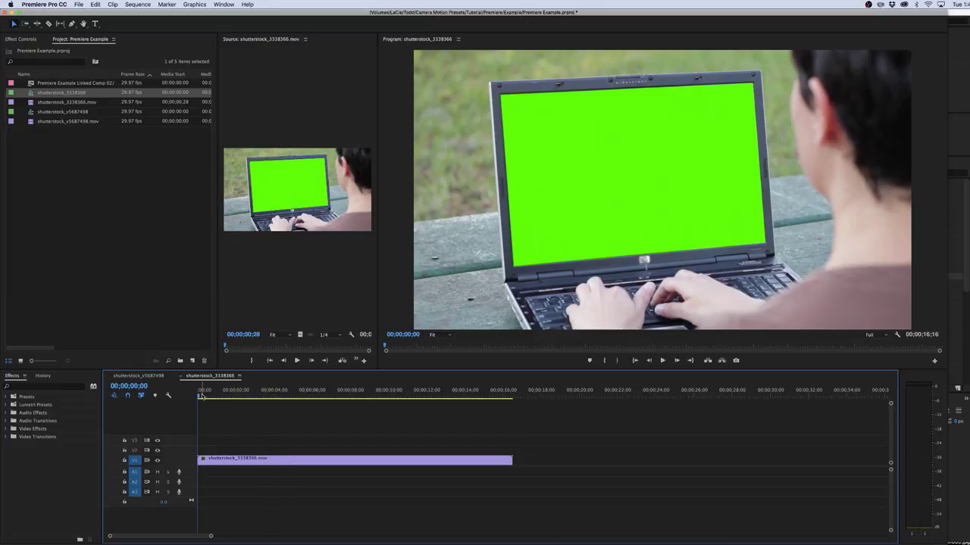
pyautogui.moveTo(202, 396); pyautogui.dragTo(183, 413)
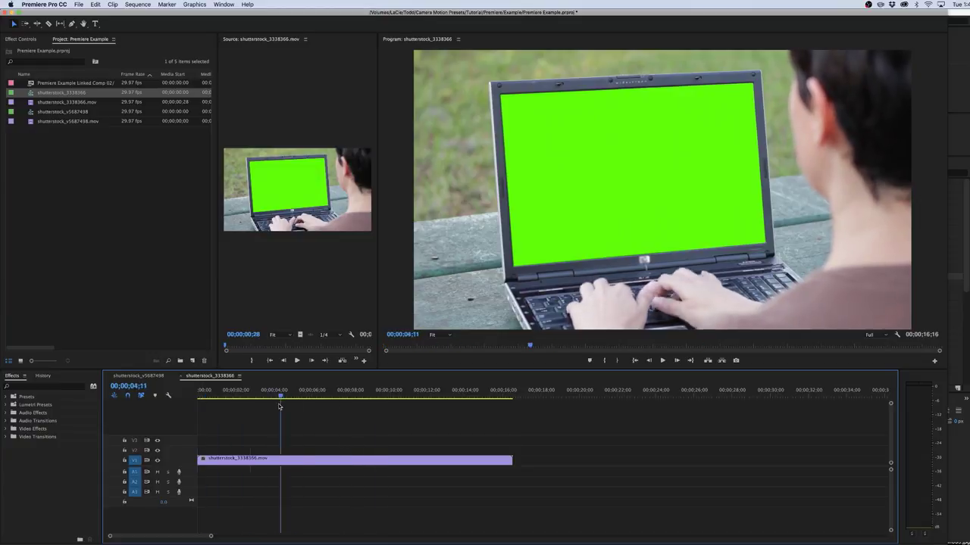
pyautogui.moveTo(153, 412); pyautogui.dragTo(152, 431)
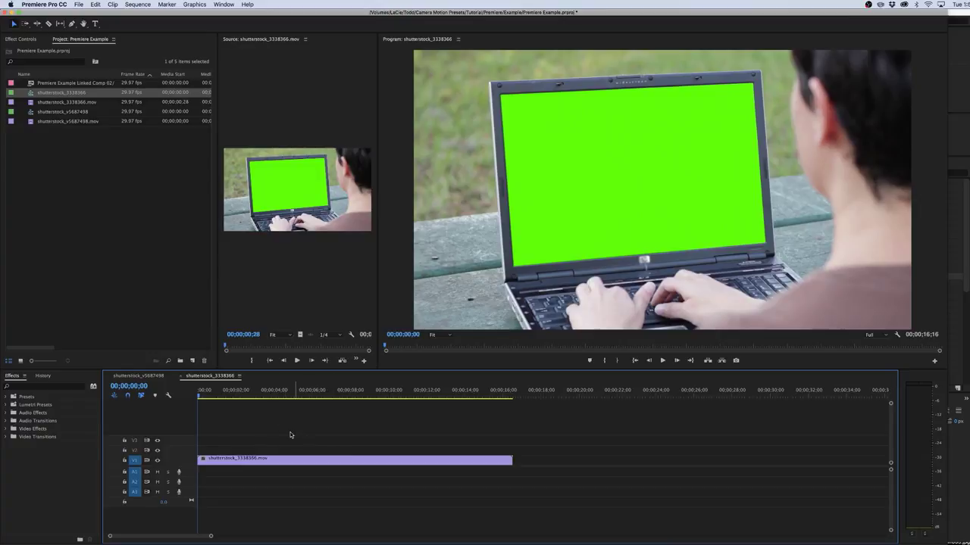
pyautogui.press('space')
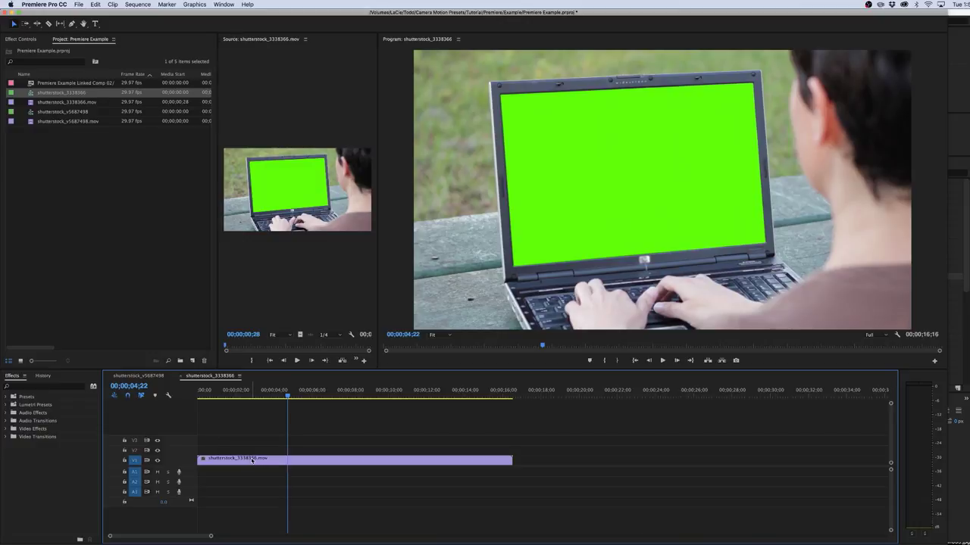
pyautogui.click(349, 397)
# Cut the laptop clip at 00;00;07;28 and delete the trailing part.
pyautogui.press('c')
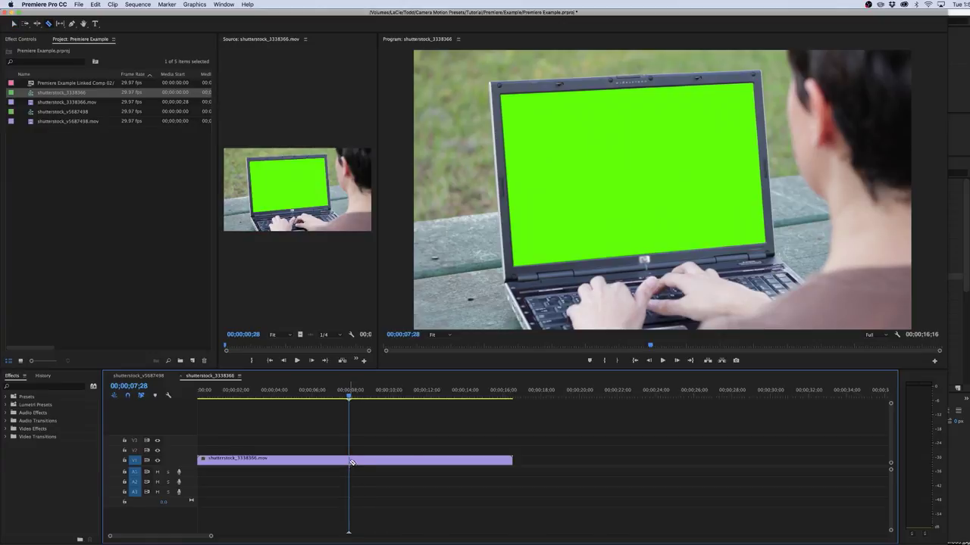
pyautogui.click(351, 462)
pyautogui.press('v')
pyautogui.press('Delete')
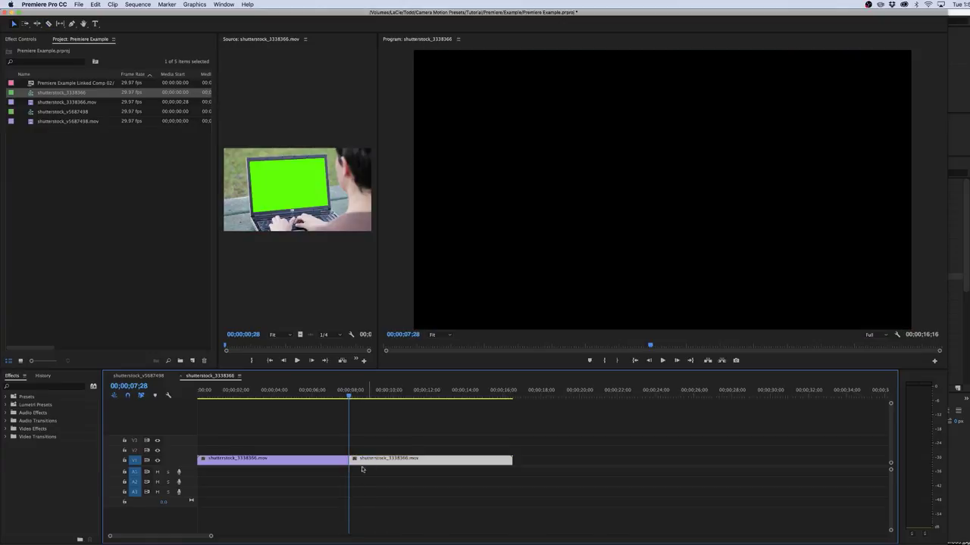
# Replace the remaining laptop clip with a linked After Effects composition.
pyautogui.click(263, 395)
pyautogui.rightClick(271, 465)
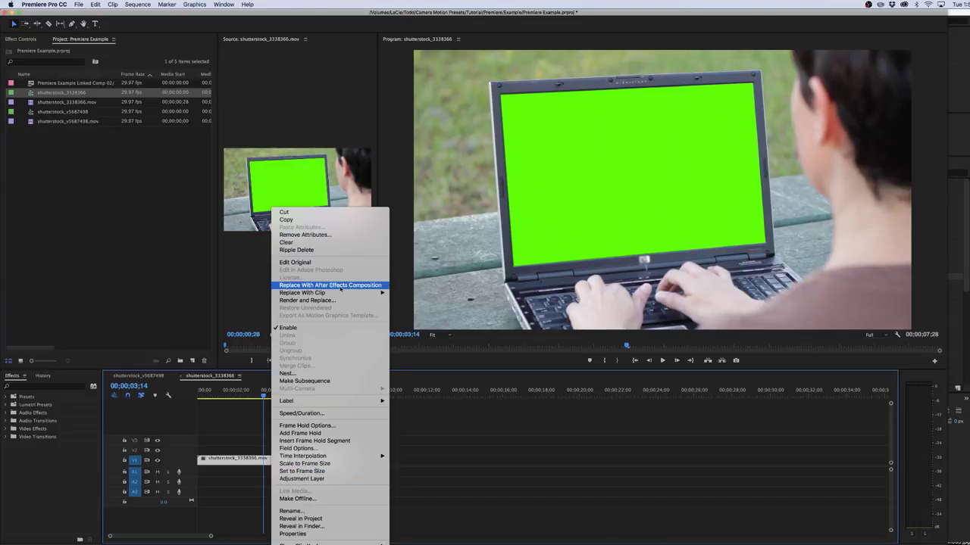
pyautogui.click(340, 286)
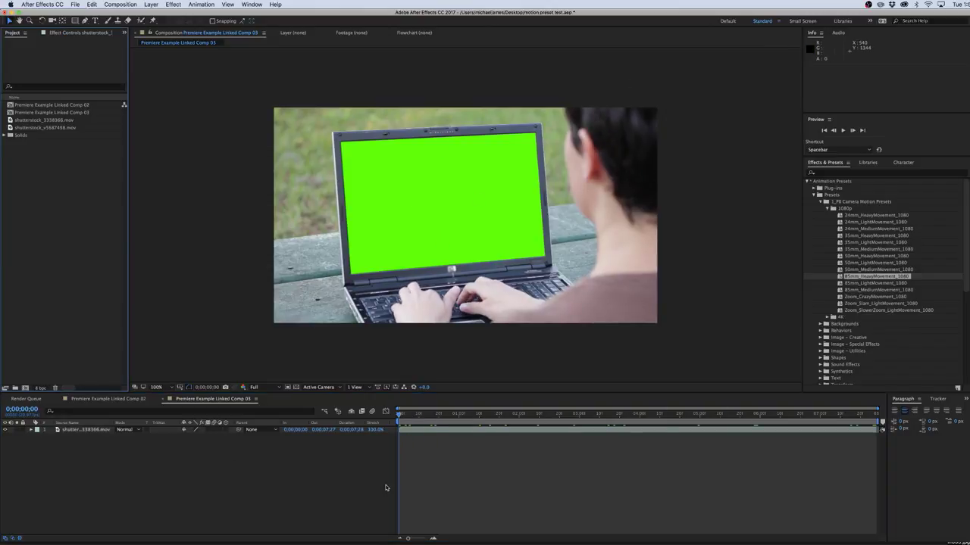
# Add the Windows screenshot as the top layer and apply Corner Pin to it.
pyautogui.moveTo(617, 539); pyautogui.dragTo(465, 215)
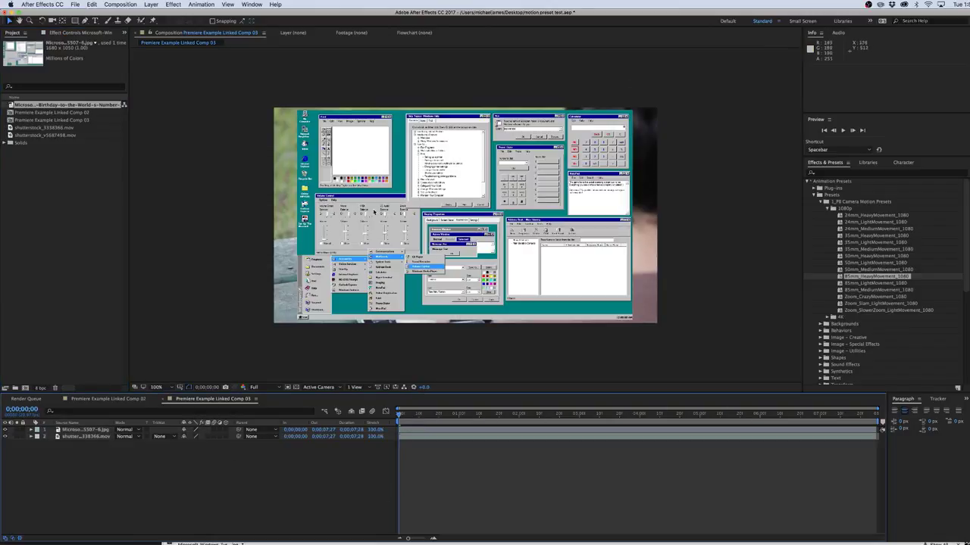
pyautogui.click(76, 430)
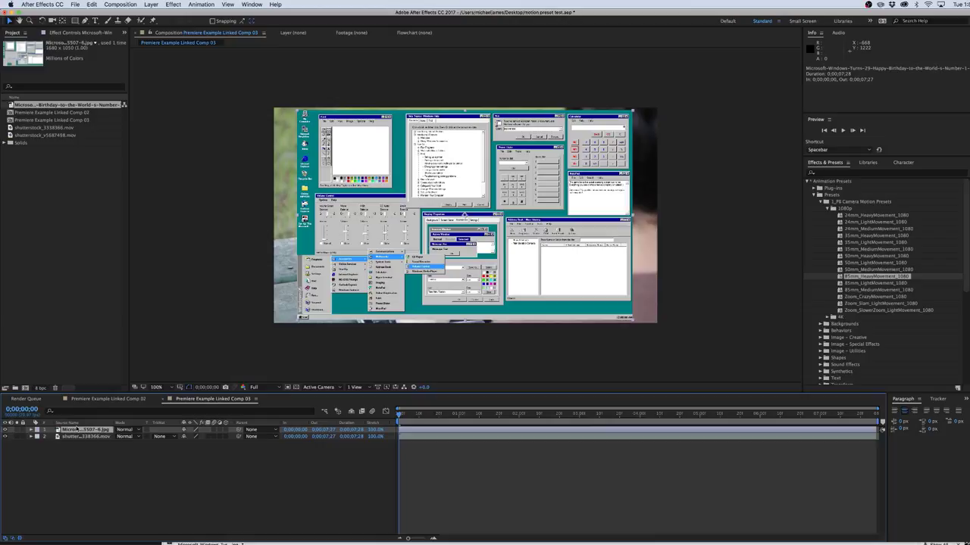
pyautogui.click(182, 4)
pyautogui.moveTo(195, 163)
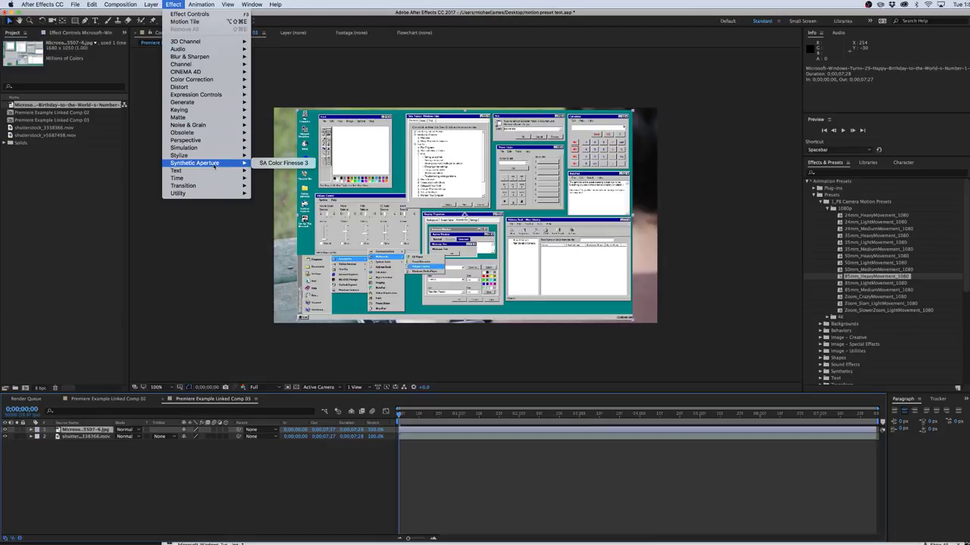
pyautogui.press('Escape')
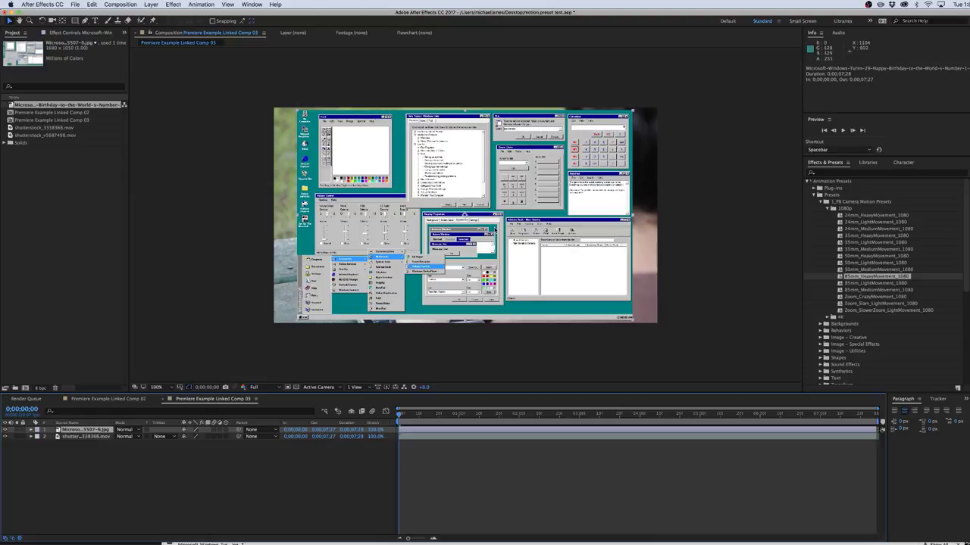
pyautogui.click(173, 4)
pyautogui.moveTo(180, 87)
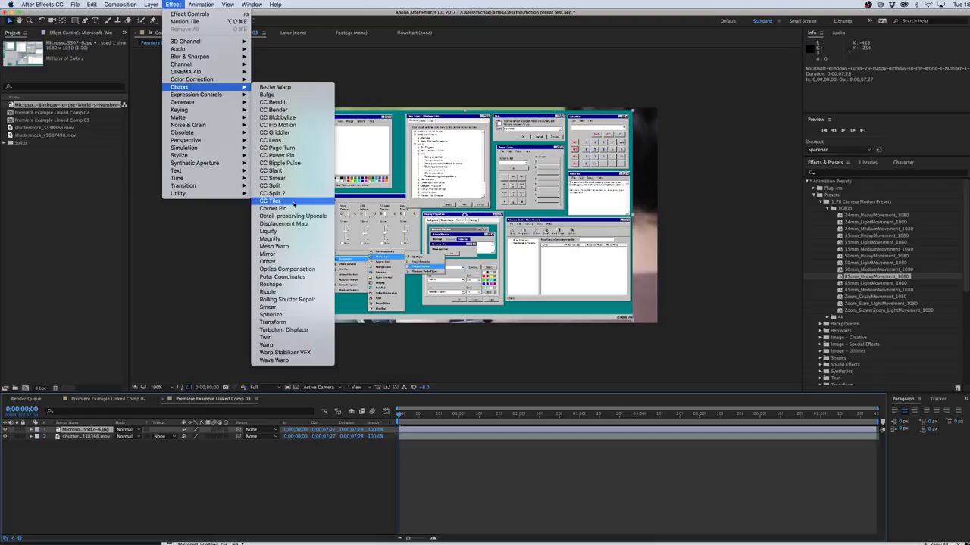
pyautogui.click(290, 208)
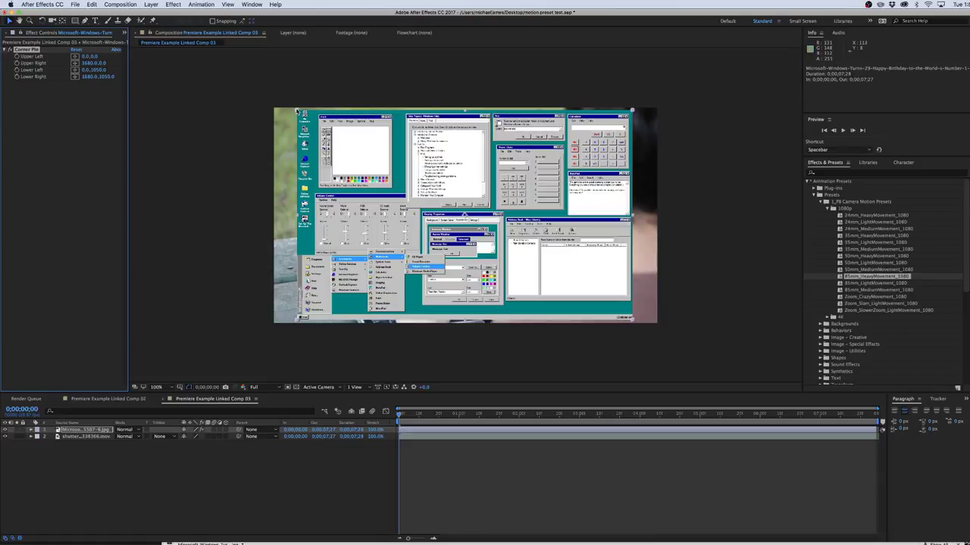
# Pin the screenshot's four corners onto the laptop screen's corners.
pyautogui.moveTo(301, 113)
pyautogui.mouseDown()
pyautogui.moveTo(368, 172)
pyautogui.moveTo(341, 141)
pyautogui.mouseUp()
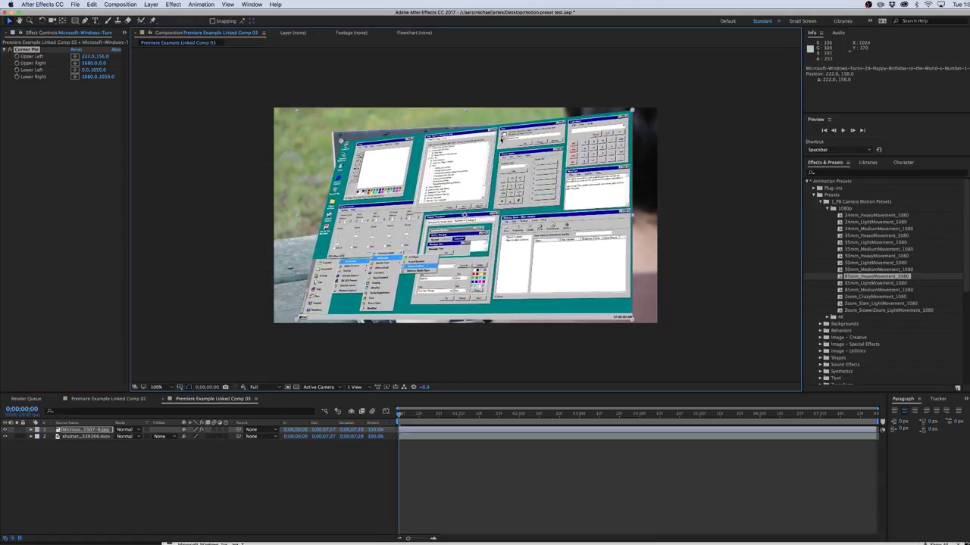
pyautogui.moveTo(632, 111)
pyautogui.mouseDown()
pyautogui.moveTo(491, 175)
pyautogui.moveTo(536, 131)
pyautogui.mouseUp()
pyautogui.moveTo(634, 322); pyautogui.dragTo(546, 258)
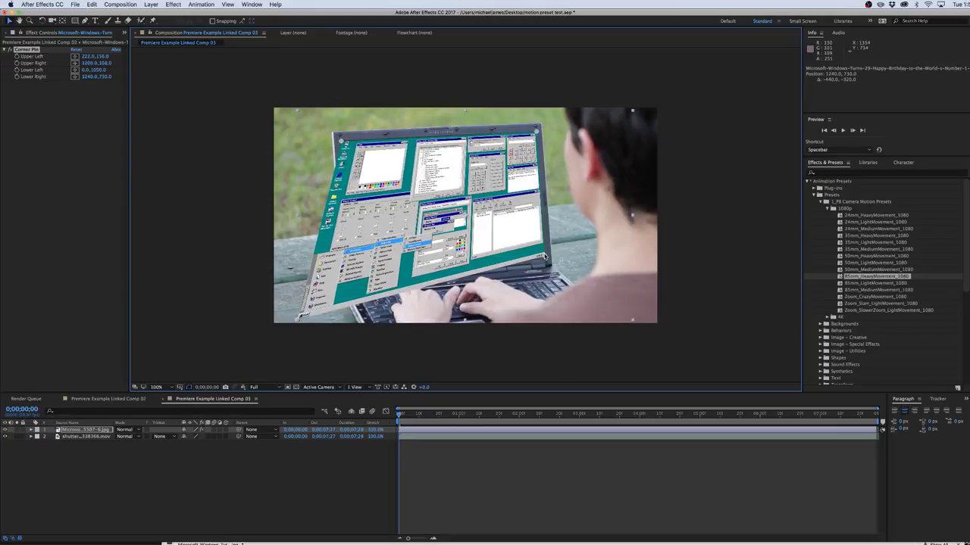
pyautogui.moveTo(297, 317); pyautogui.dragTo(349, 272)
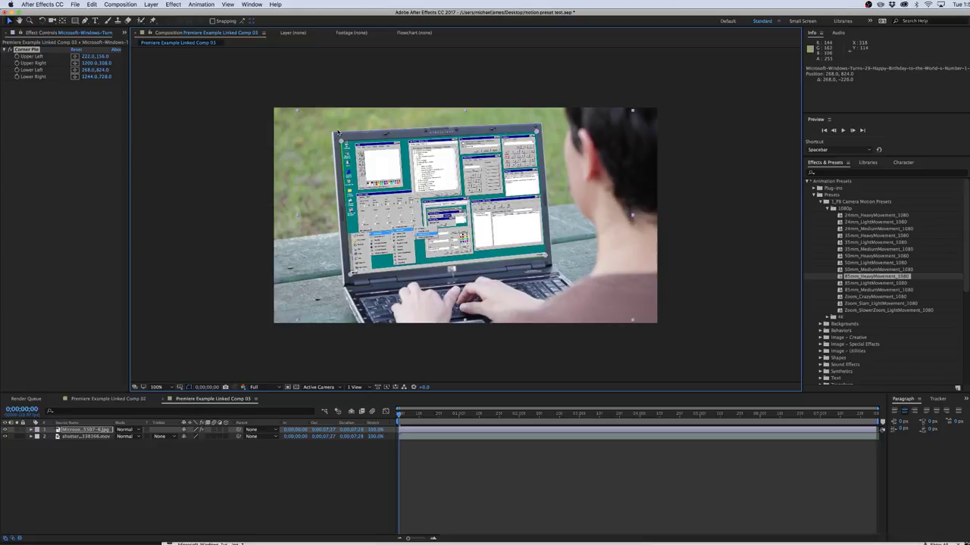
pyautogui.moveTo(341, 141); pyautogui.dragTo(340, 140)
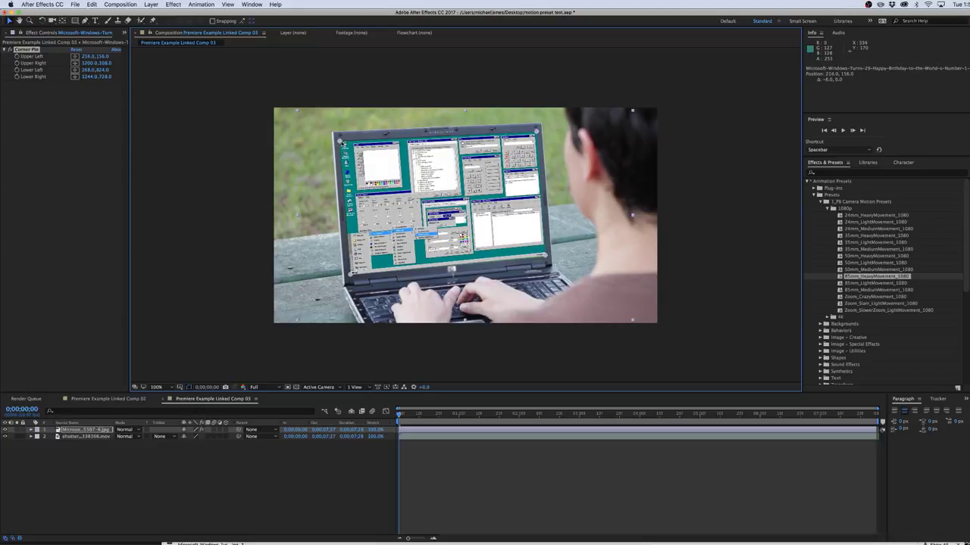
# Darken the screenshot with Curves on the RGB and Blue channels, refining the bottom-right corner.
pyautogui.moveTo(84, 168); pyautogui.dragTo(84, 159)
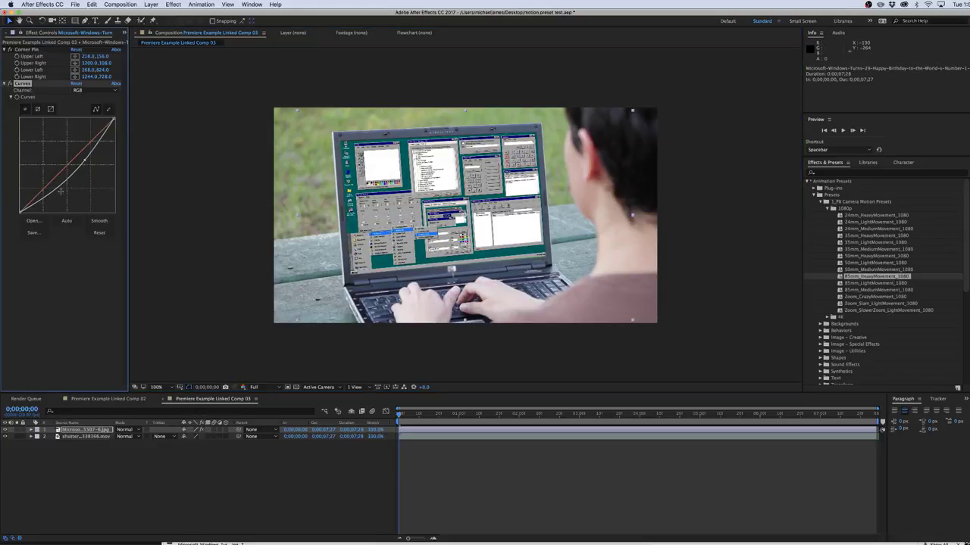
pyautogui.moveTo(61, 191); pyautogui.dragTo(52, 186)
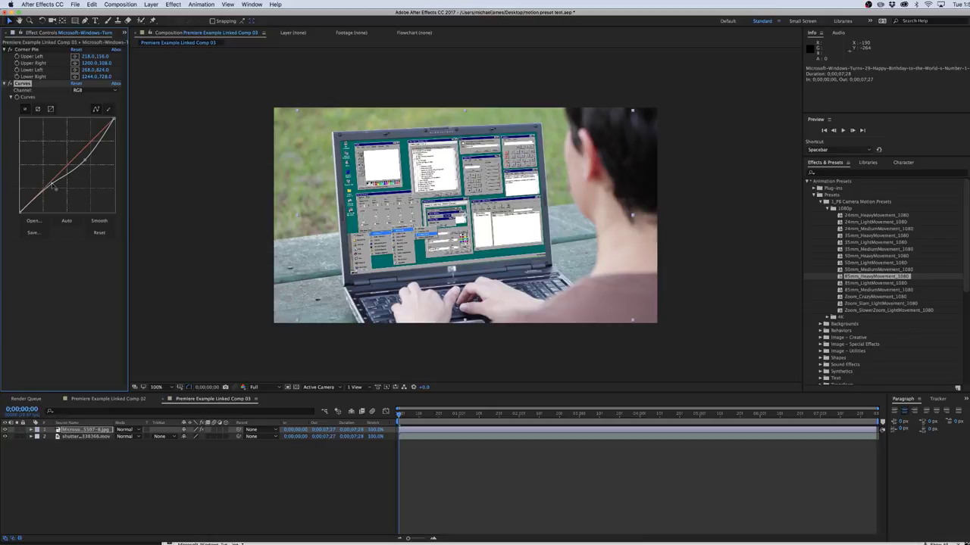
pyautogui.click(77, 90)
pyautogui.click(85, 121)
pyautogui.click(99, 220)
pyautogui.click(194, 494)
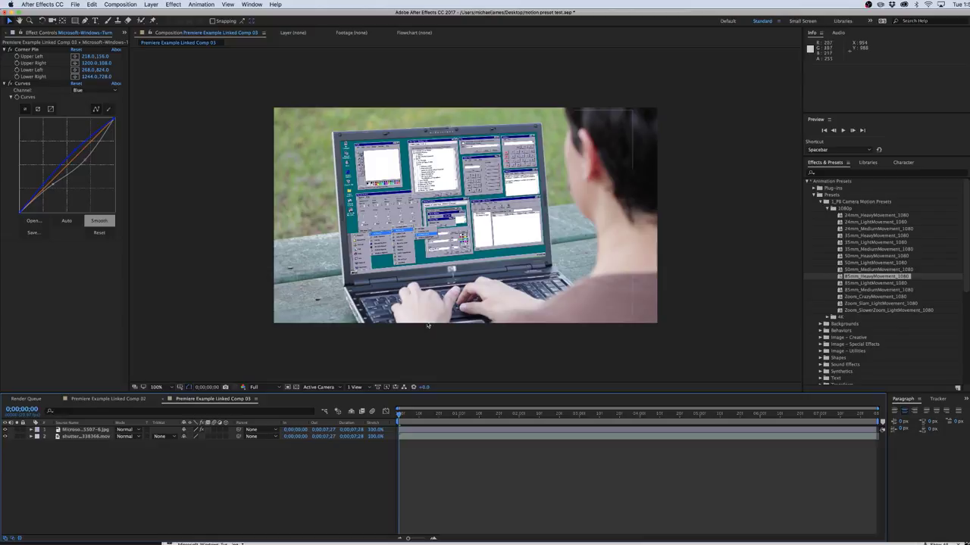
pyautogui.moveTo(558, 285); pyautogui.dragTo(559, 285)
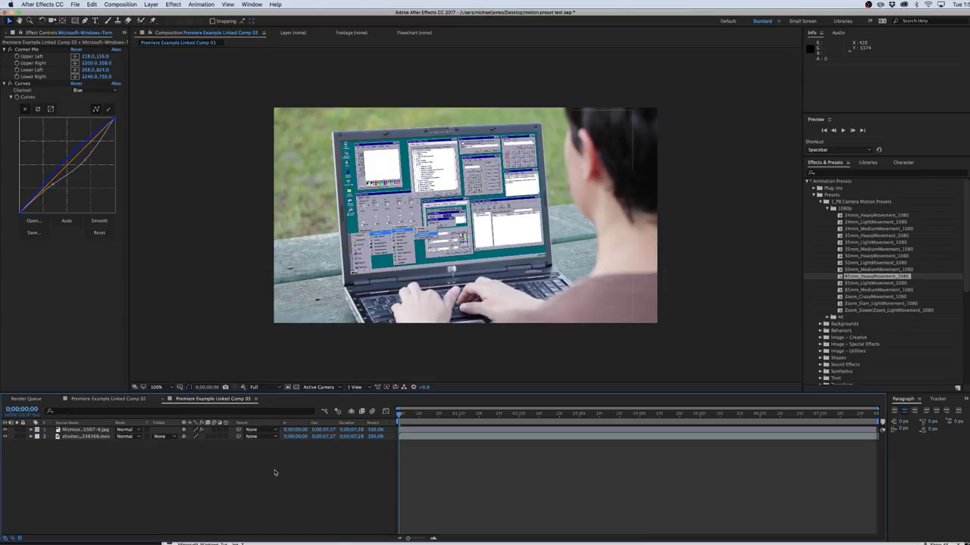
pyautogui.rightClick(59, 476)
pyautogui.moveTo(98, 465)
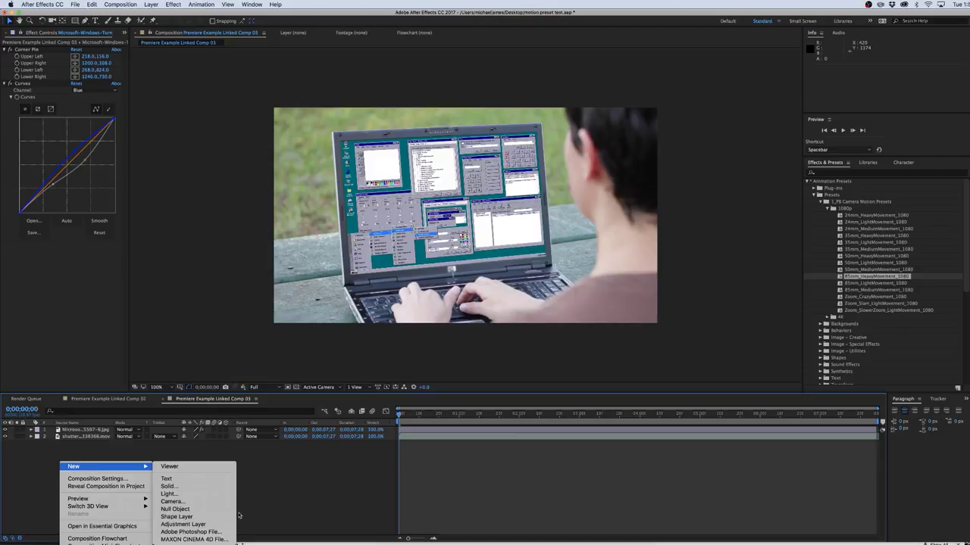
# Add Null 3 with the 35mm_MediumMovement_1080 preset and parent the screenshot and laptop layers to it.
pyautogui.click(176, 509)
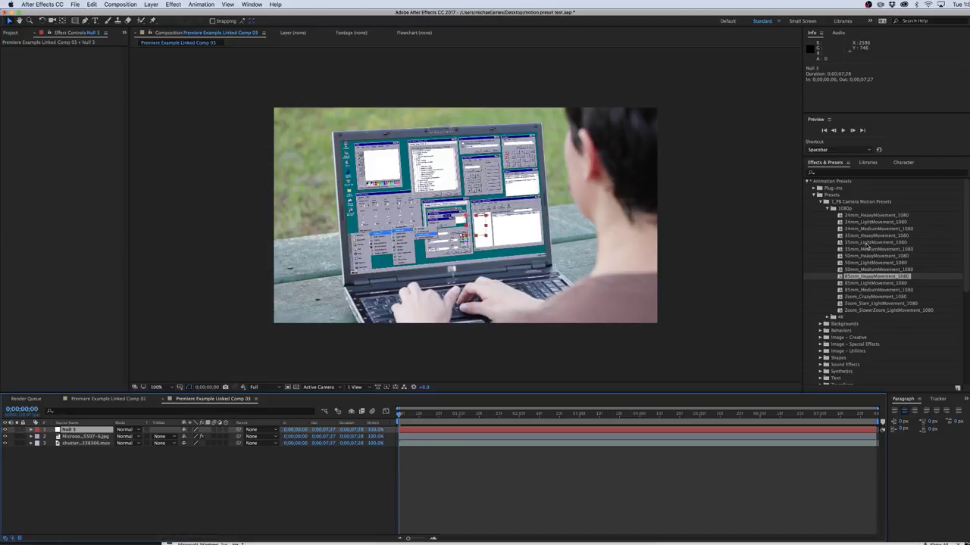
pyautogui.moveTo(865, 254); pyautogui.dragTo(68, 432)
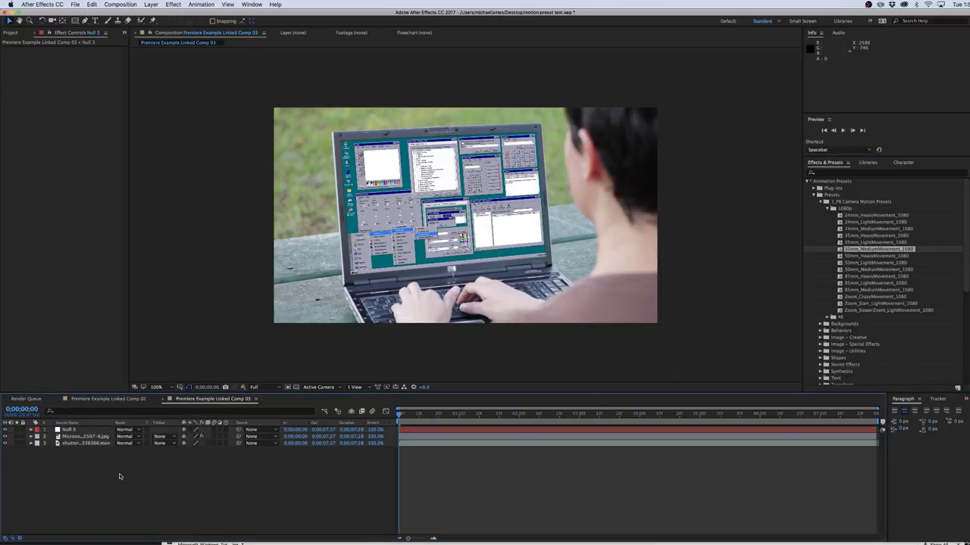
pyautogui.click(81, 444)
pyautogui.moveTo(82, 449); pyautogui.dragTo(76, 429)
pyautogui.moveTo(73, 462); pyautogui.dragTo(75, 435)
pyautogui.moveTo(238, 436); pyautogui.dragTo(75, 429)
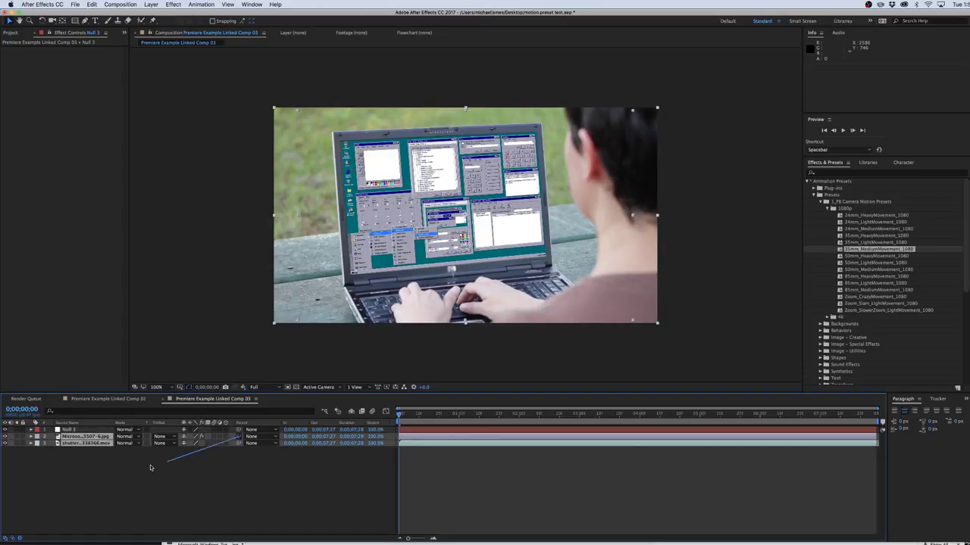
# Preview the laptop shot with its new shaky camera motion.
pyautogui.click(165, 493)
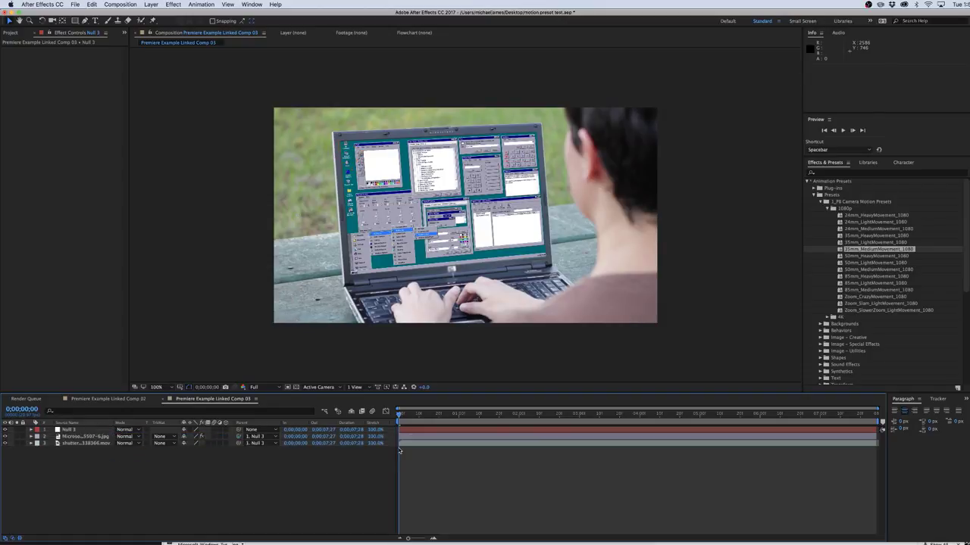
pyautogui.press('space')
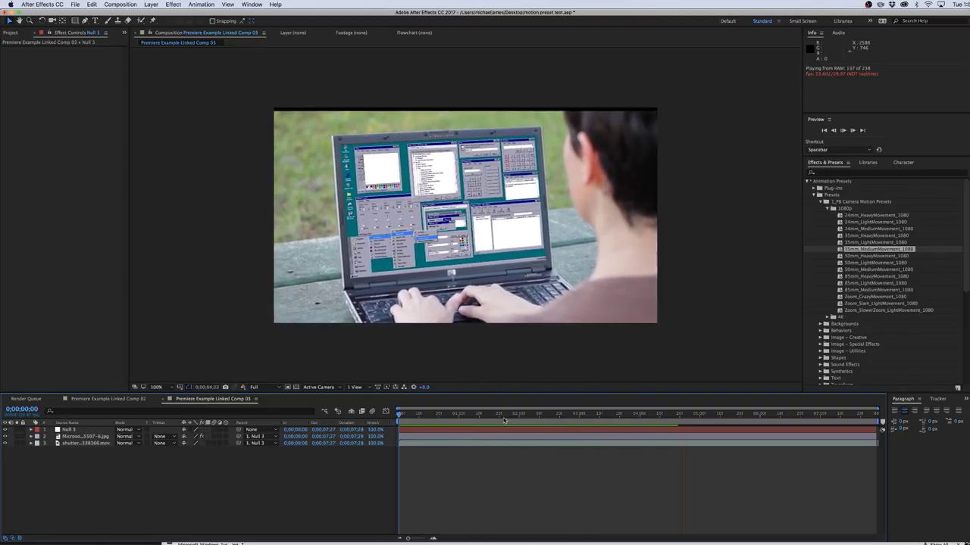
pyautogui.press('space')
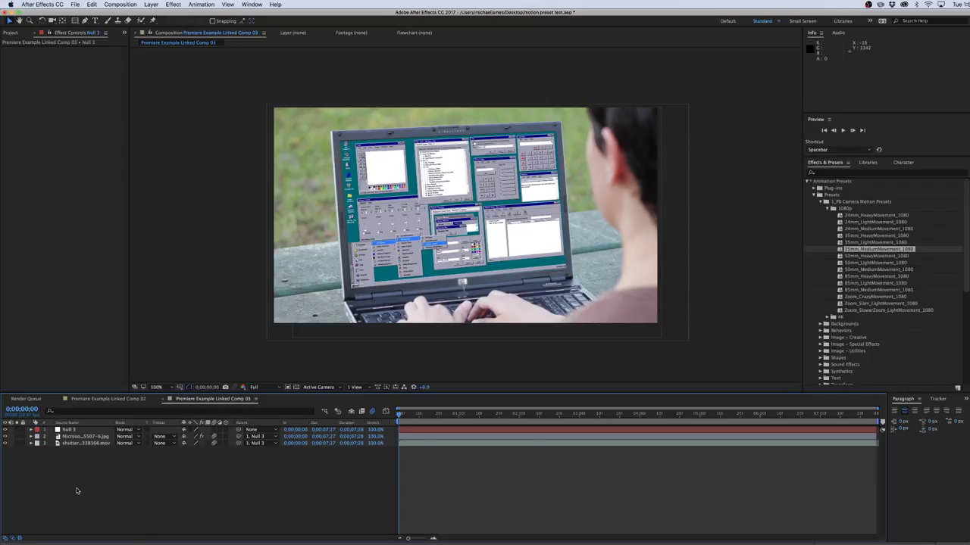
# Rename Null 3 to 'Camera Motion Null'.
pyautogui.rightClick(79, 490)
pyautogui.click(66, 454)
pyautogui.click(71, 430)
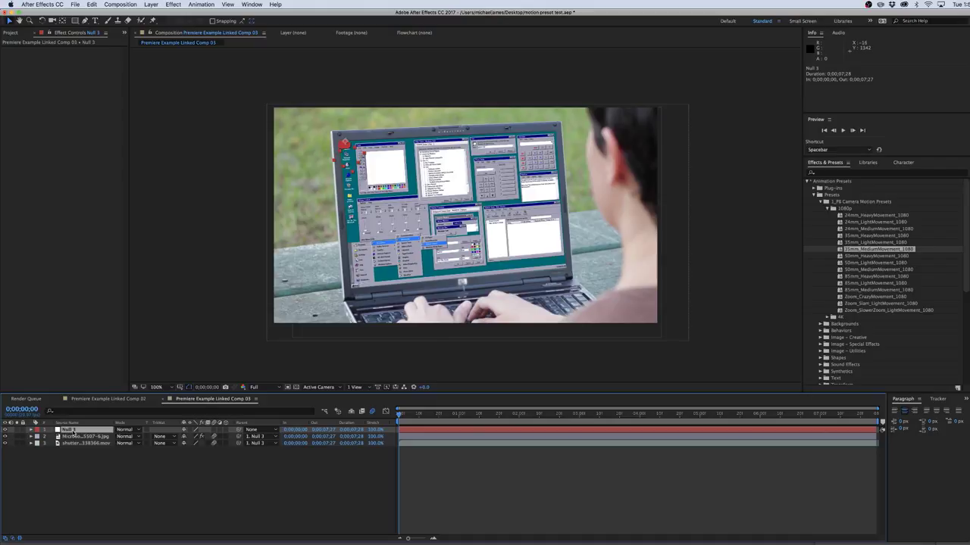
pyautogui.press('Return')
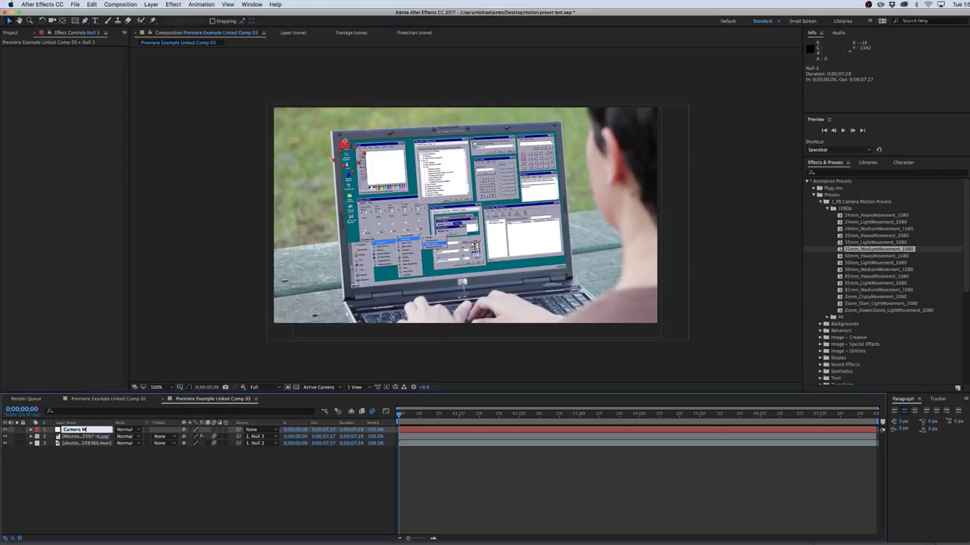
pyautogui.write('otion Null')
pyautogui.press('Return')
# Add a second null, Null 4, and parent Camera Motion Null to it.
pyautogui.rightClick(90, 472)
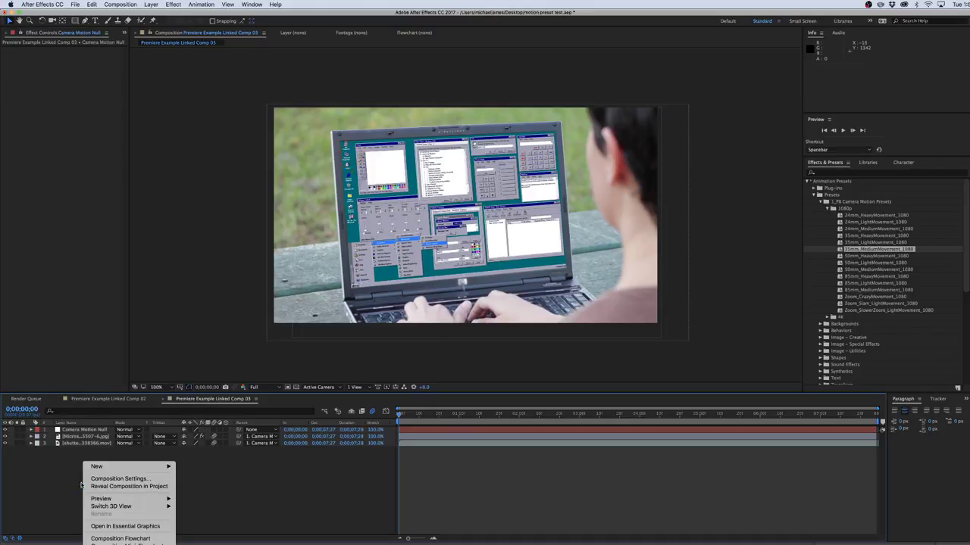
pyautogui.moveTo(97, 467)
pyautogui.click(199, 509)
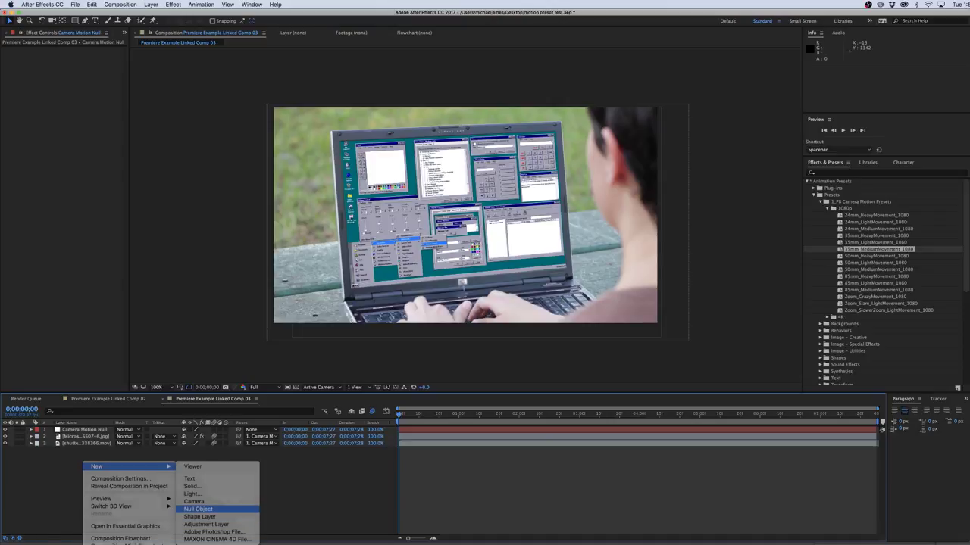
pyautogui.click(76, 437)
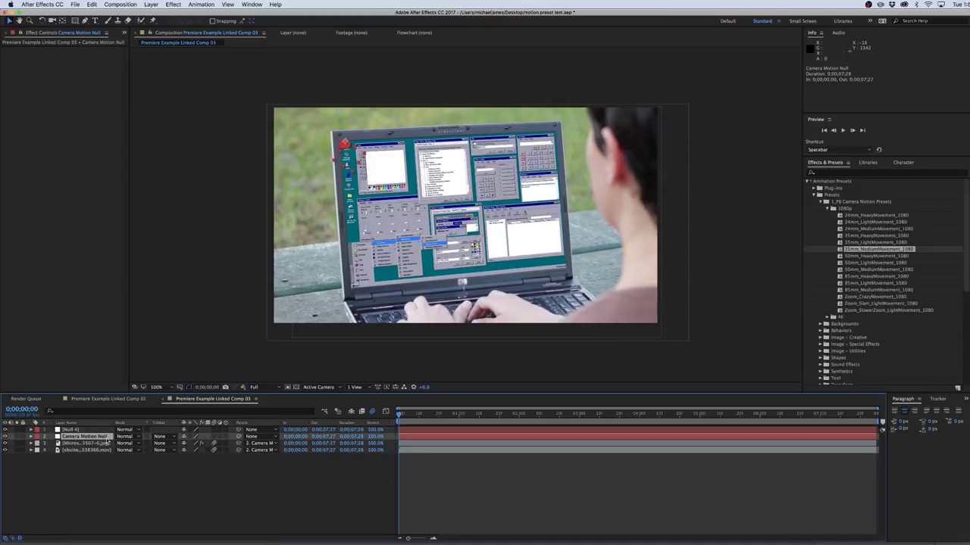
pyautogui.moveTo(239, 437); pyautogui.dragTo(86, 430)
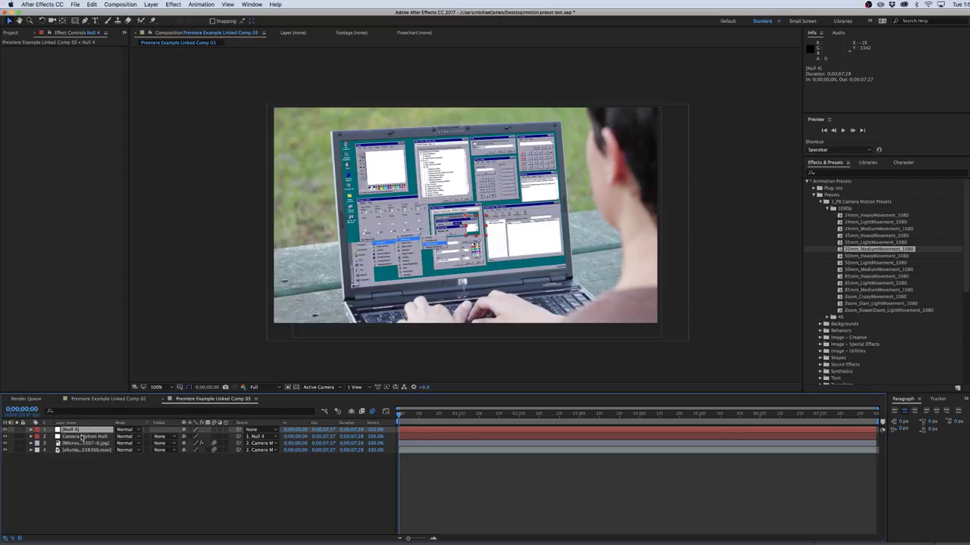
pyautogui.click(78, 438)
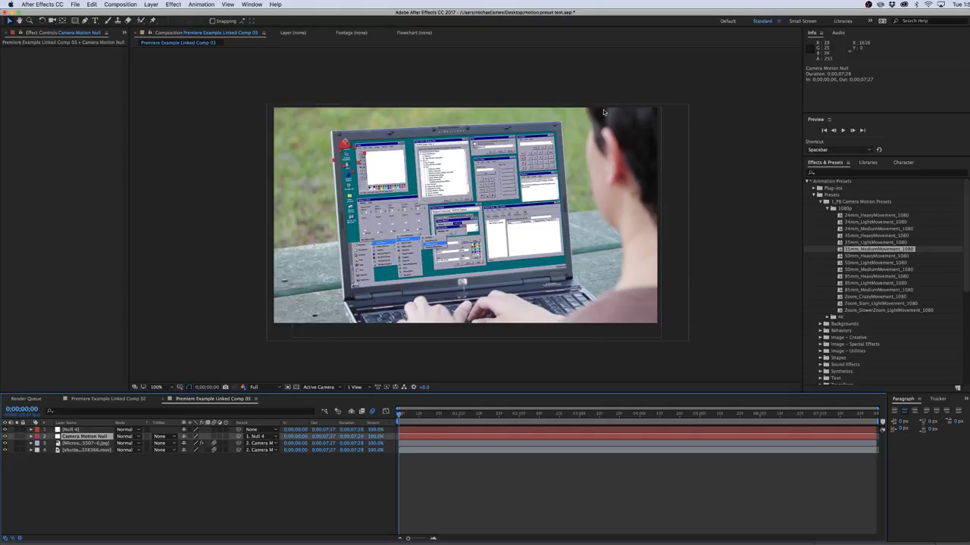
pyautogui.click(97, 521)
pyautogui.click(82, 437)
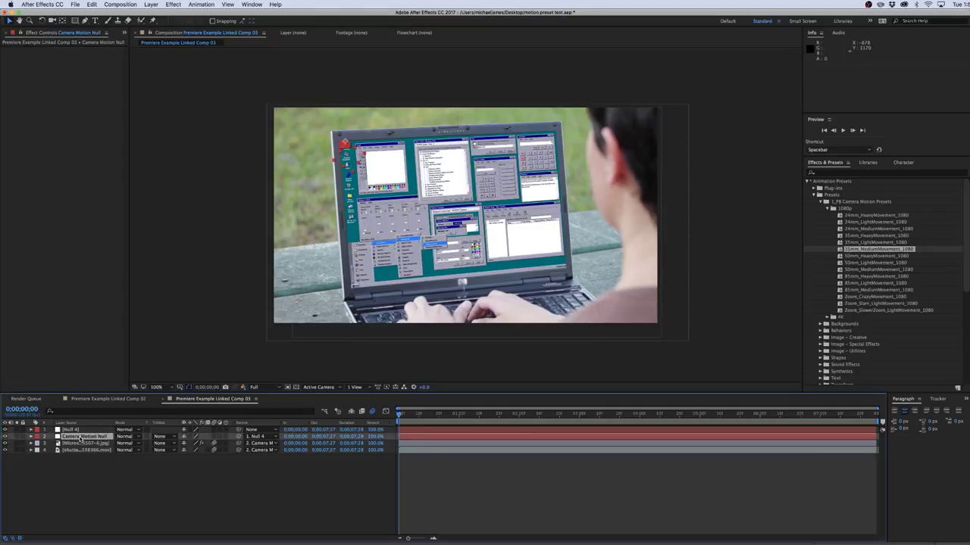
# Rename Null 4 to 'Scene Control', lower its Y position, and preview the shot.
pyautogui.click(84, 430)
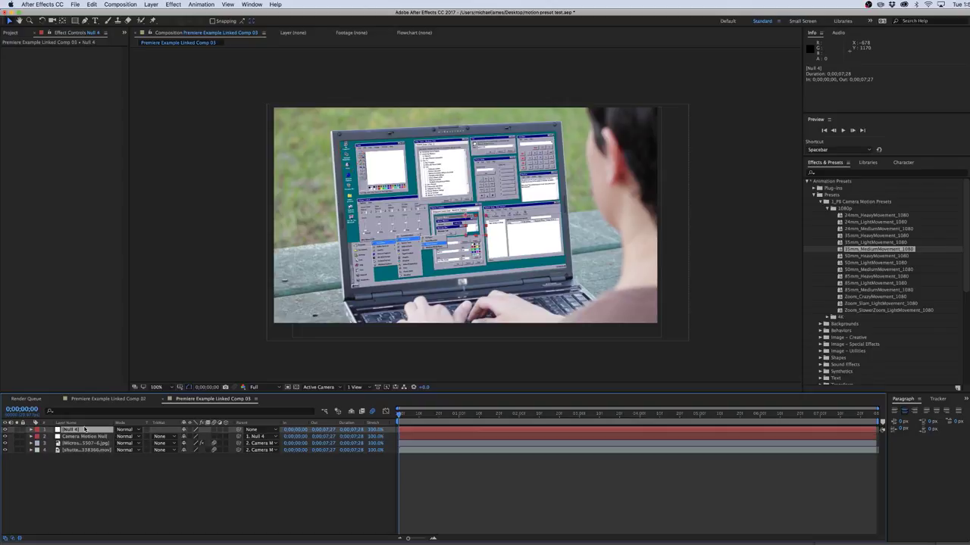
pyautogui.press('Return')
pyautogui.write('e Control')
pyautogui.press('Return')
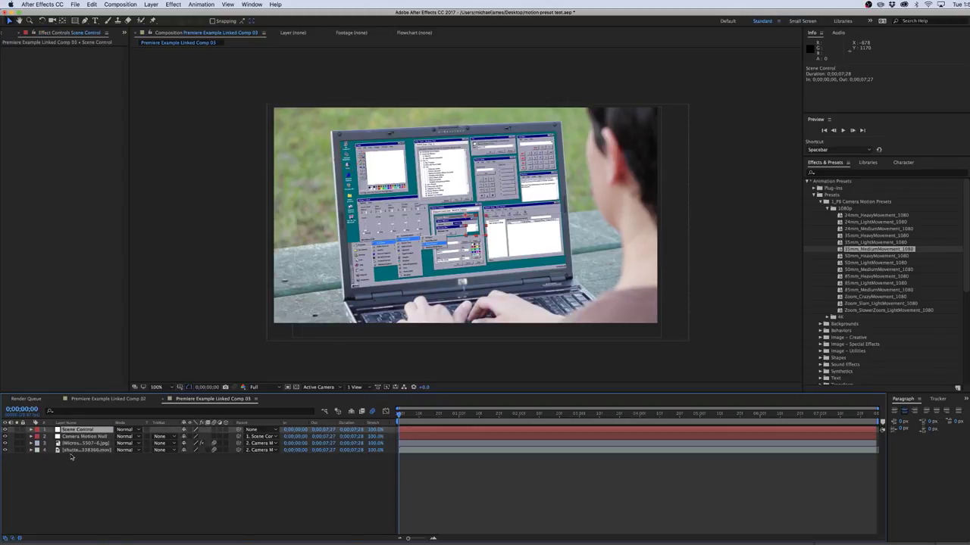
pyautogui.press('p')
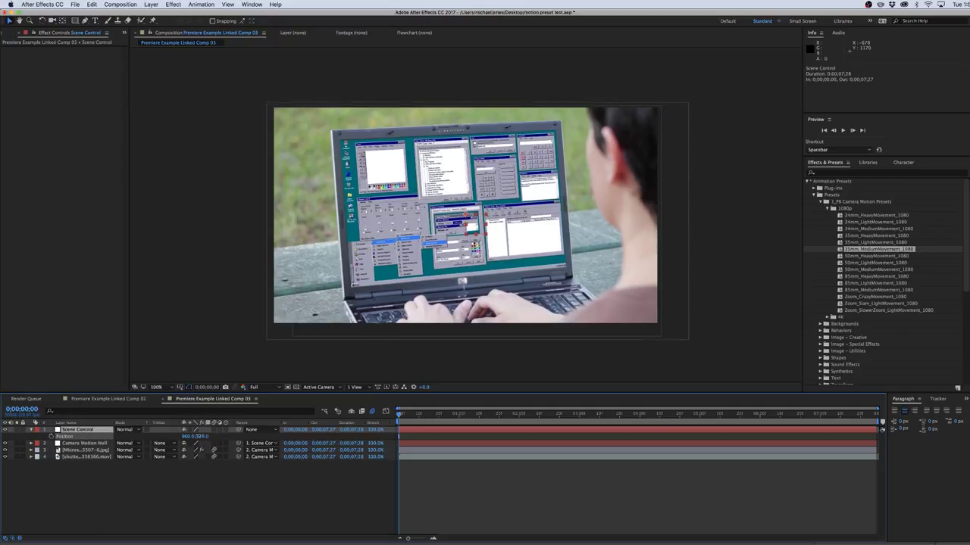
pyautogui.moveTo(198, 436); pyautogui.dragTo(188, 443)
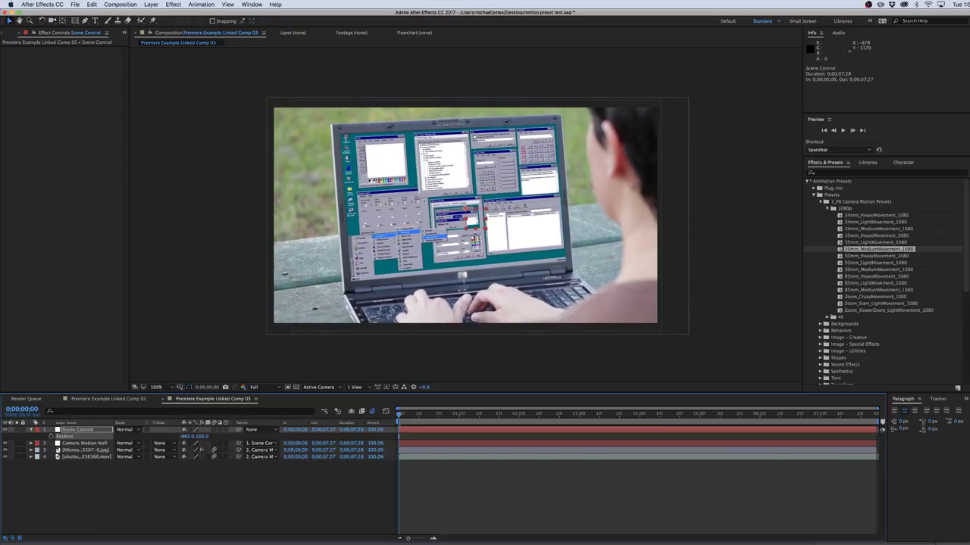
pyautogui.press('space')
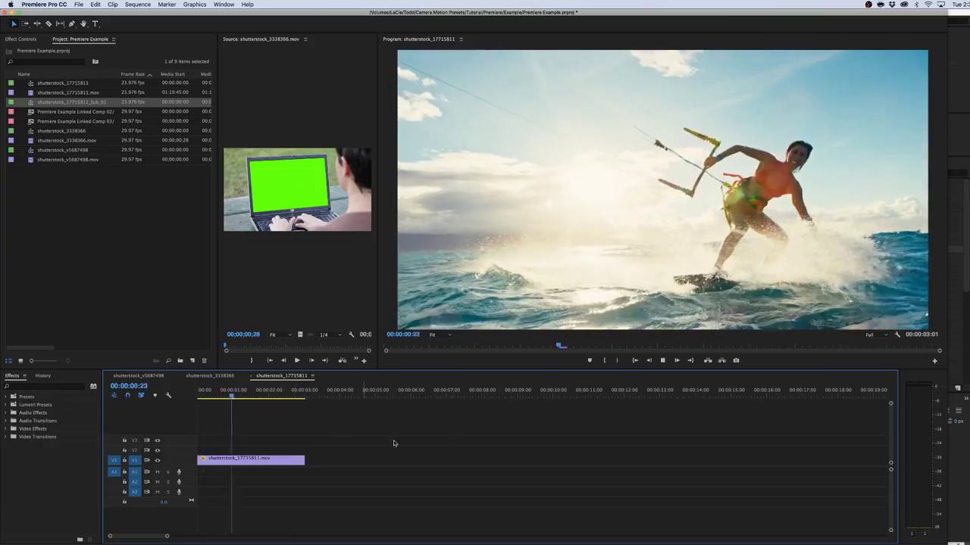
# Play the kitesurf clip from the start, then replace it with a linked After Effects composition.
pyautogui.press('space')
pyautogui.press('Home')
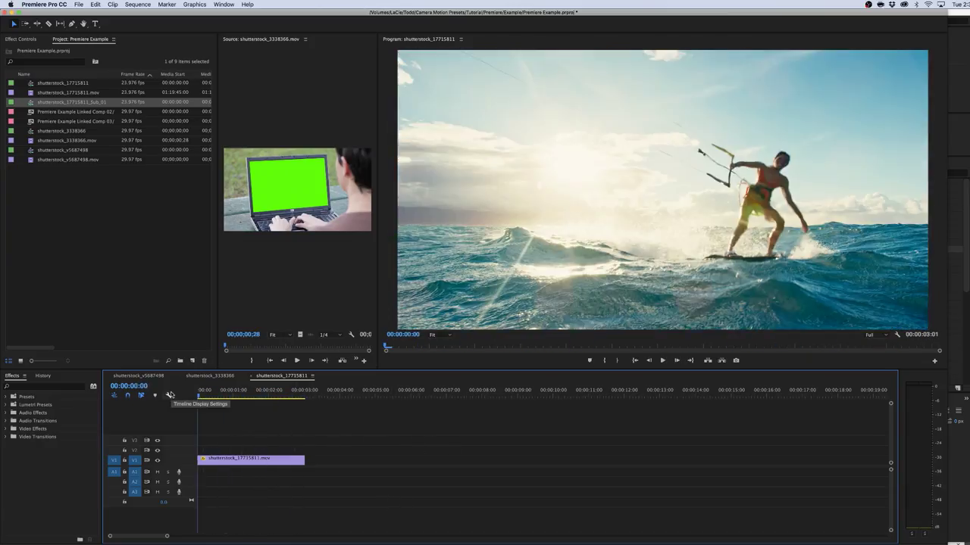
pyautogui.press('space')
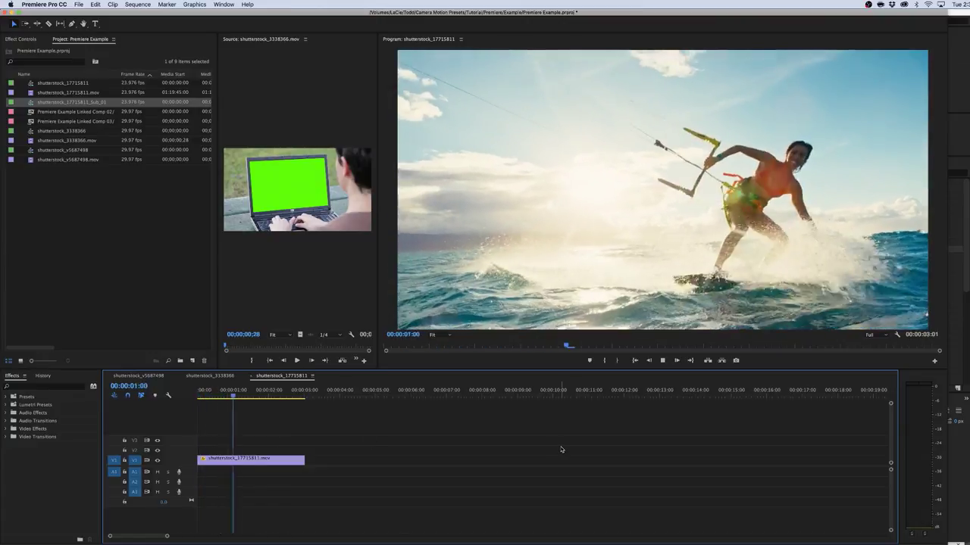
pyautogui.press('space')
pyautogui.press('Home')
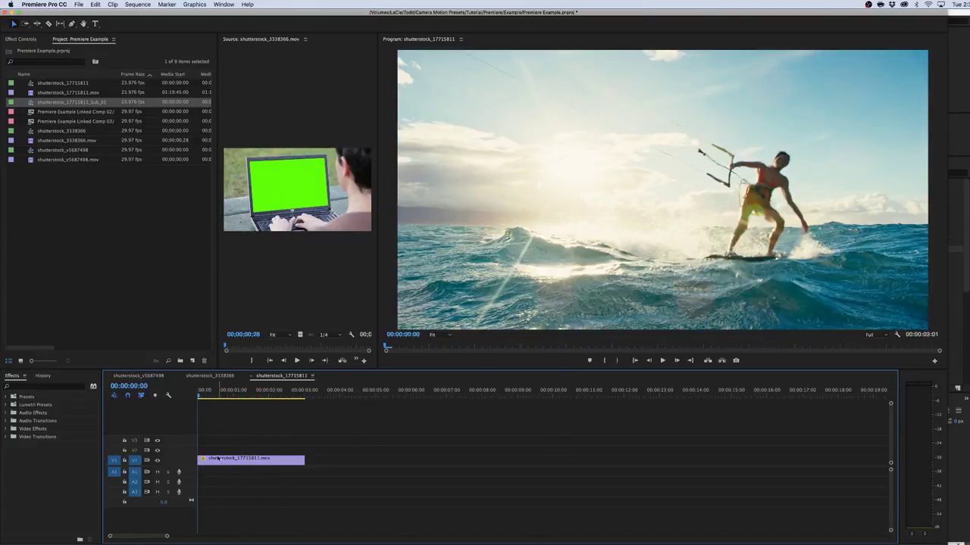
pyautogui.rightClick(218, 457)
pyautogui.click(274, 287)
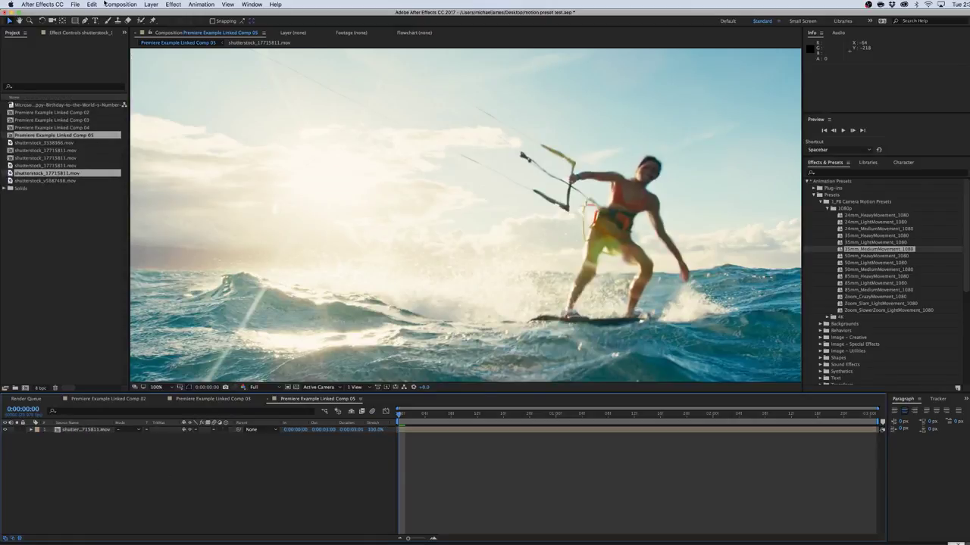
# Shrink Linked Comp 05 to 1920 wide in Composition Settings.
pyautogui.click(119, 6)
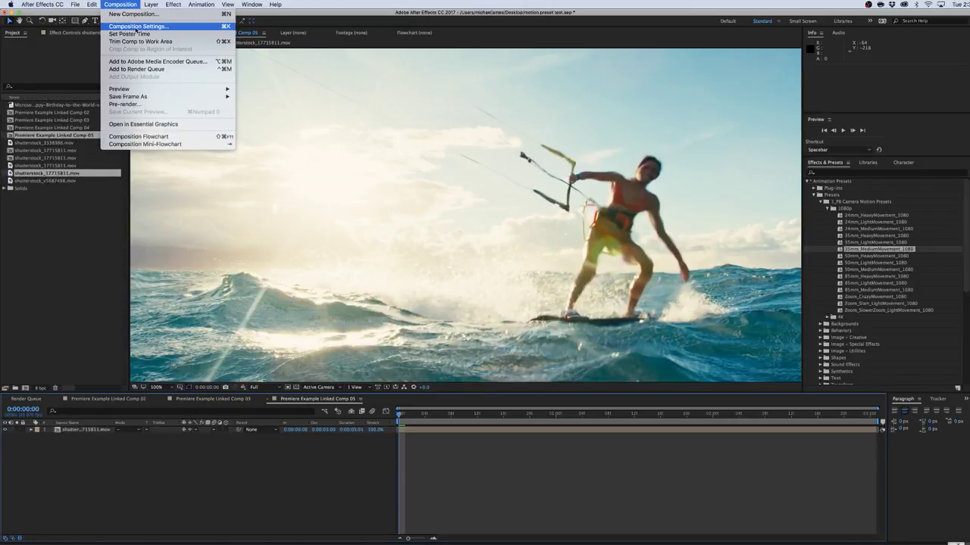
pyautogui.click(137, 27)
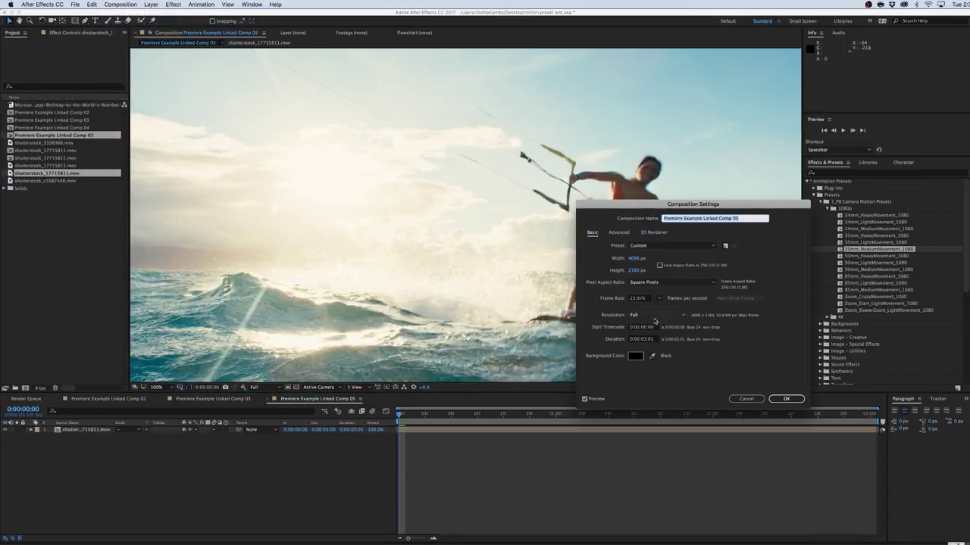
pyautogui.click(631, 259)
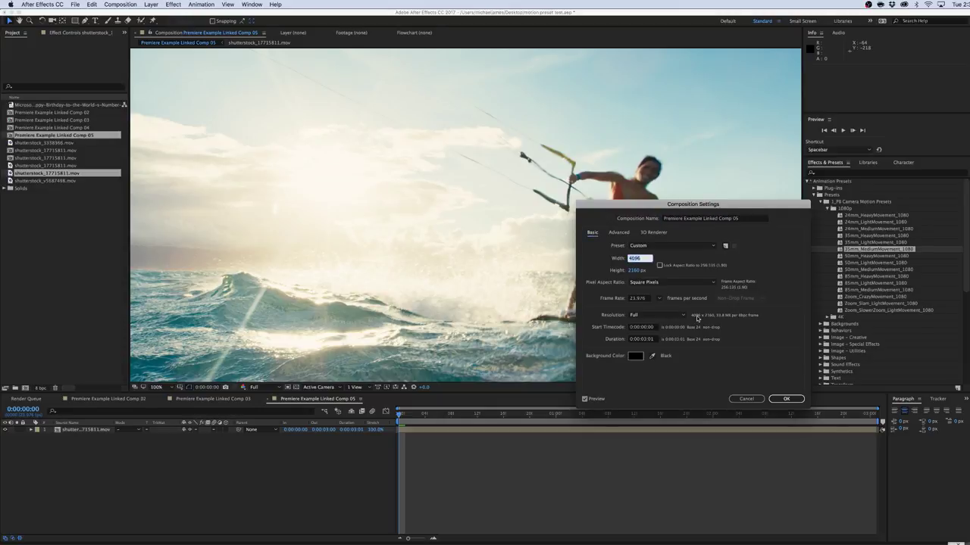
pyautogui.write('1920100')
pyautogui.press('Return')
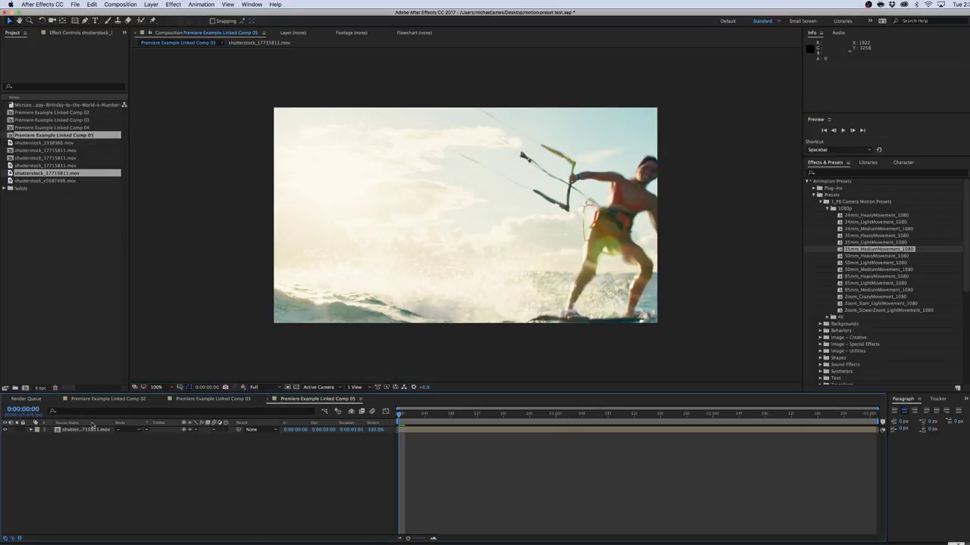
# Fit the kitesurf footage layer to the composition and preview it.
pyautogui.click(90, 430)
pyautogui.press(',')
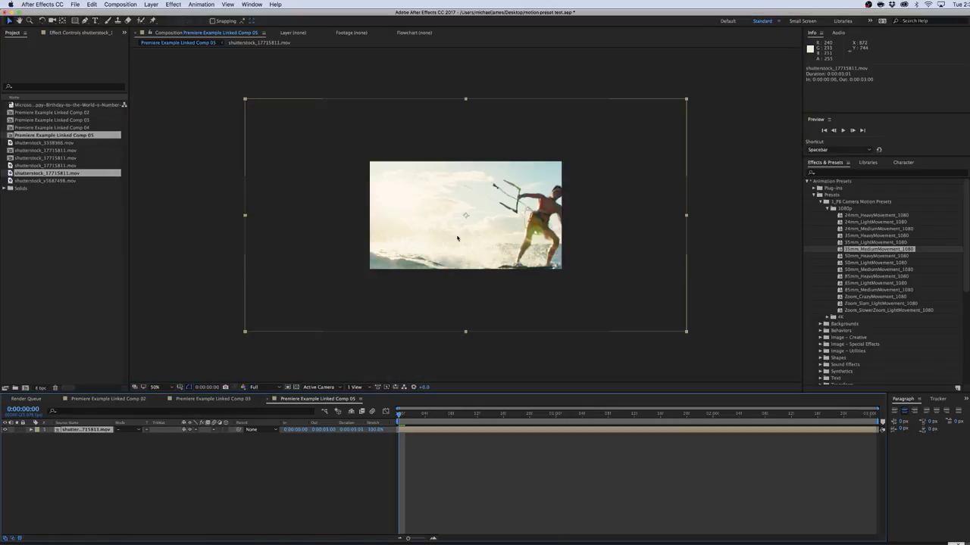
pyautogui.rightClick(457, 236)
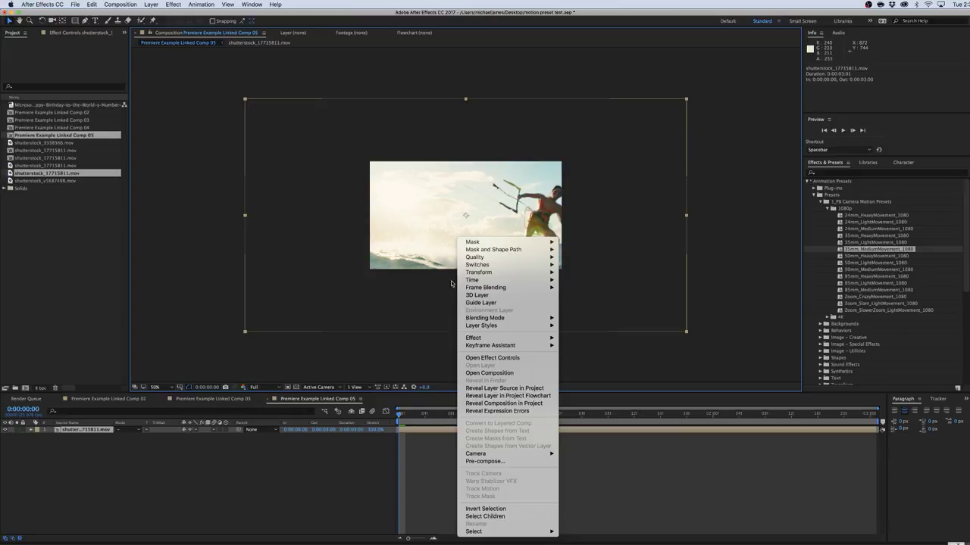
pyautogui.moveTo(479, 272)
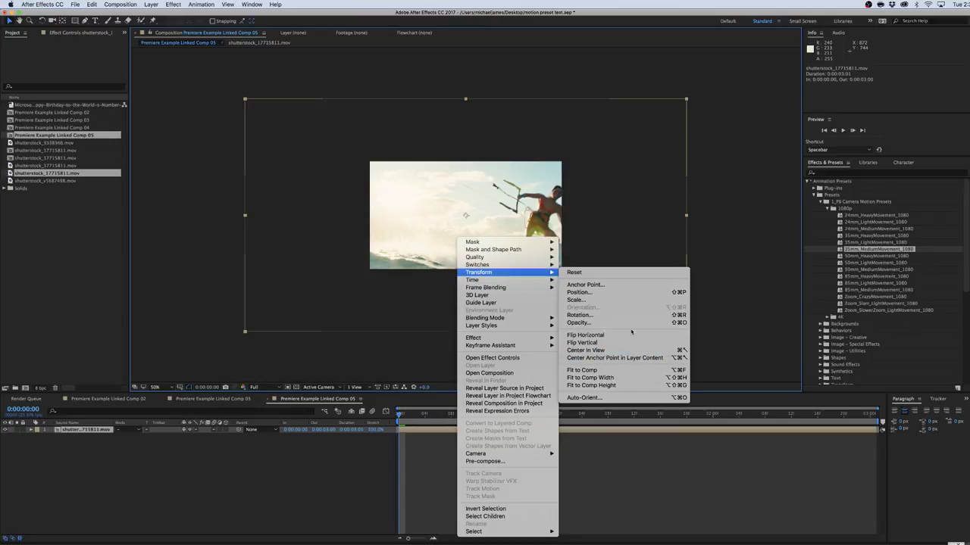
pyautogui.click(618, 373)
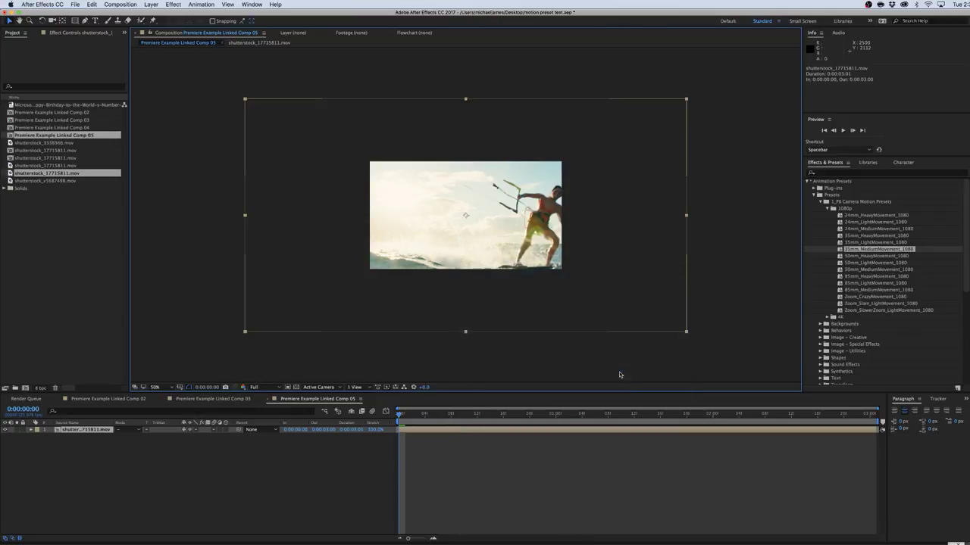
pyautogui.press('.')
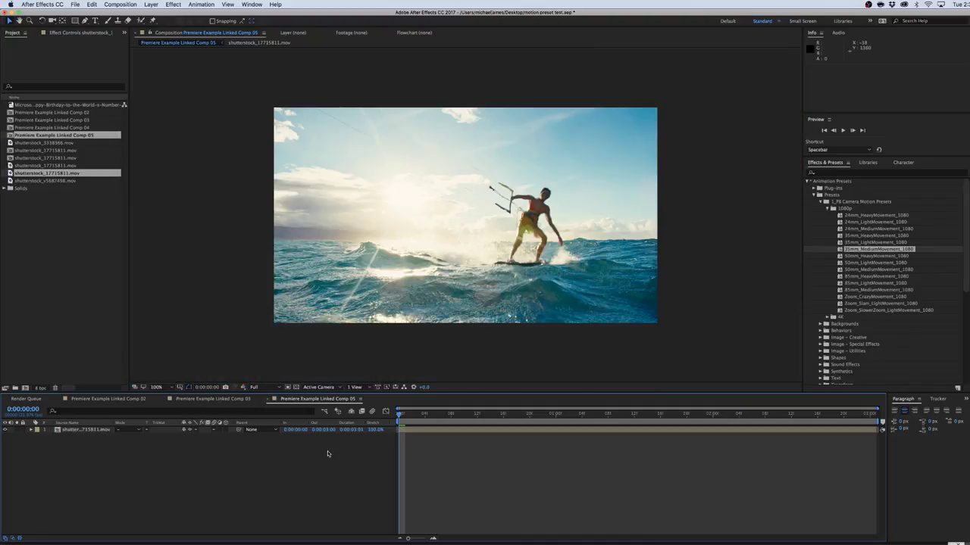
pyautogui.press('space')
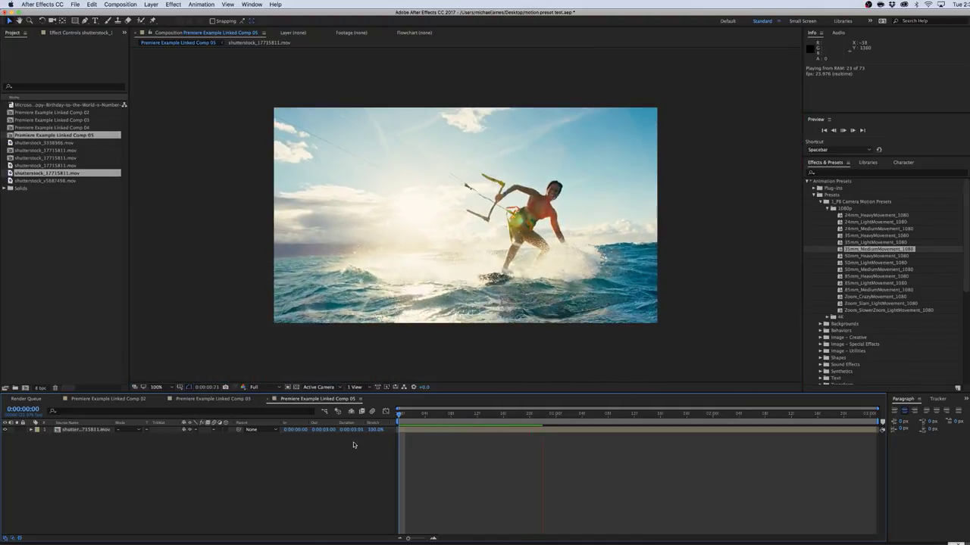
pyautogui.click(416, 414)
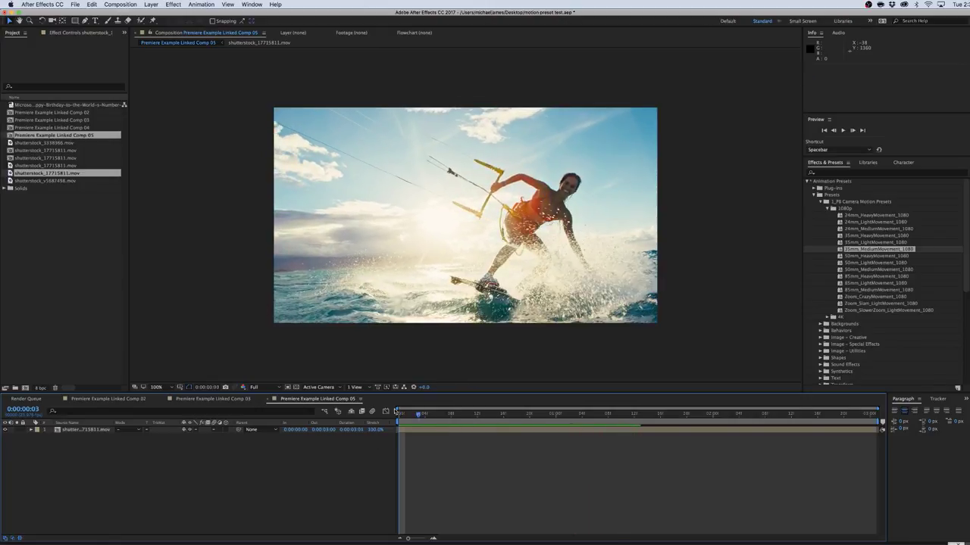
# Add Null 5 with the Zoom_Slam_LightMovement_1080 preset and parent the kitesurf footage to it.
pyautogui.rightClick(85, 456)
pyautogui.moveTo(128, 461)
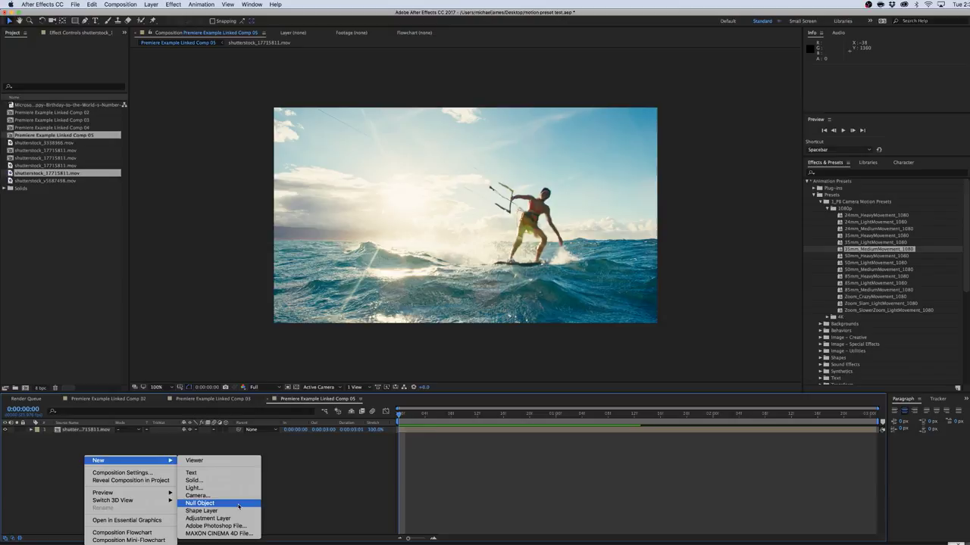
pyautogui.click(239, 505)
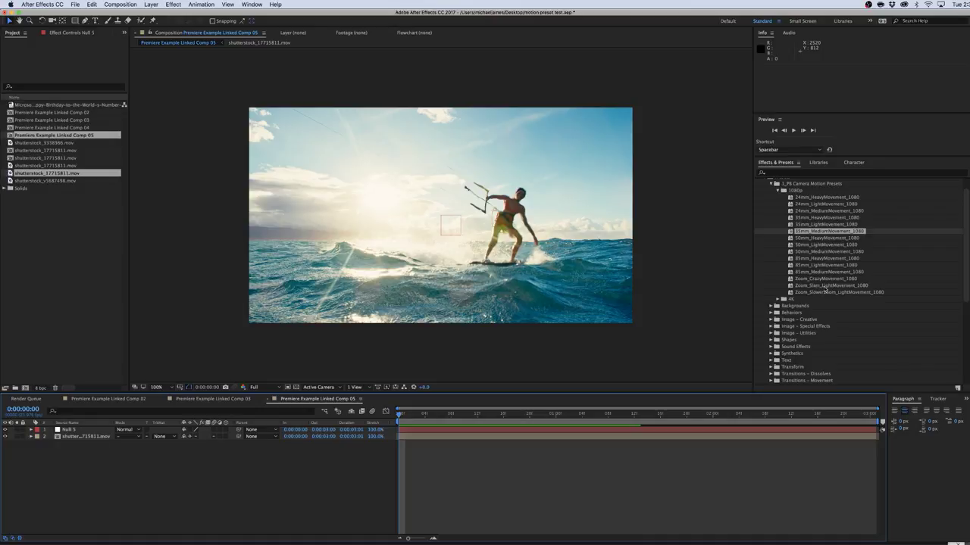
pyautogui.moveTo(825, 286); pyautogui.dragTo(68, 429)
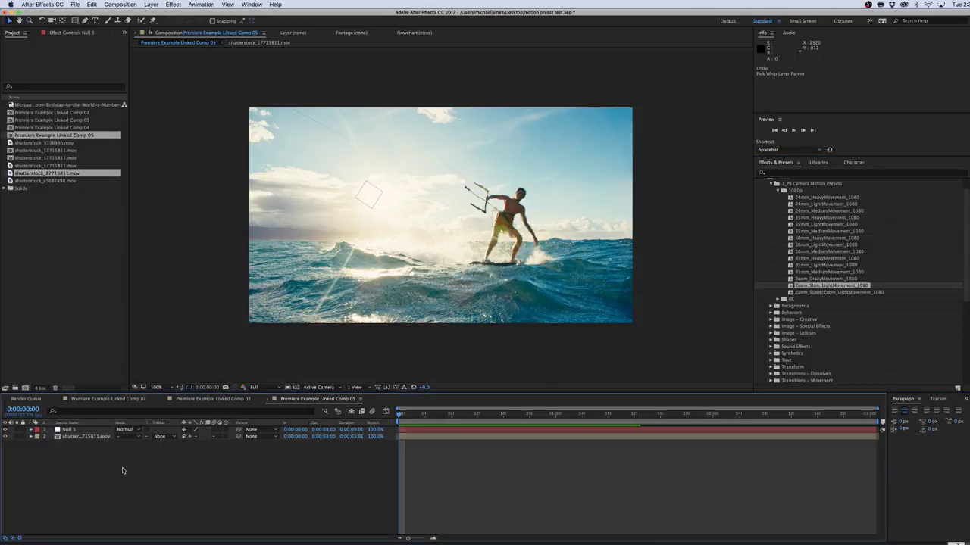
pyautogui.moveTo(238, 436); pyautogui.dragTo(84, 430)
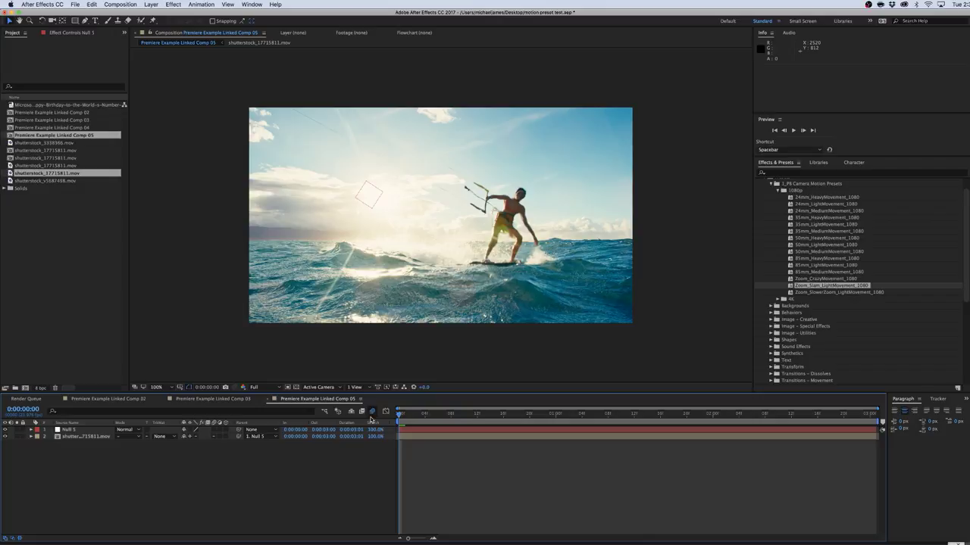
# Open the kitesurf footage, then return to Linked Comp 05 and play its zoom-slam preview.
pyautogui.doubleClick(84, 437)
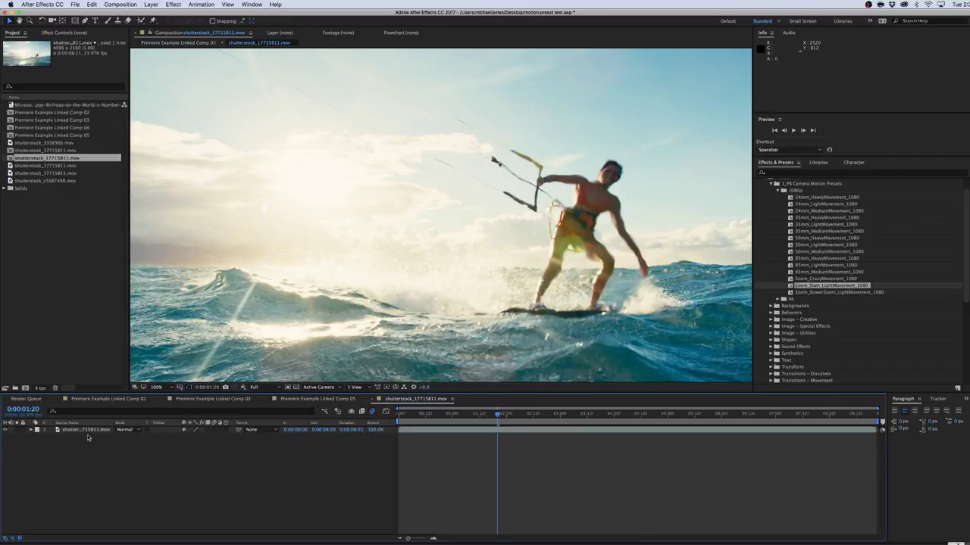
pyautogui.click(87, 433)
pyautogui.click(291, 445)
pyautogui.click(317, 399)
pyautogui.press('space')
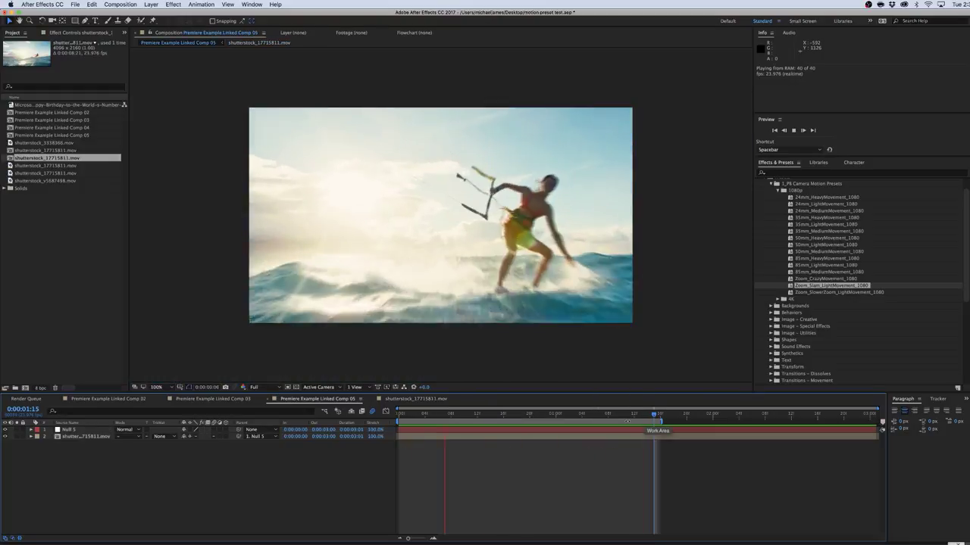